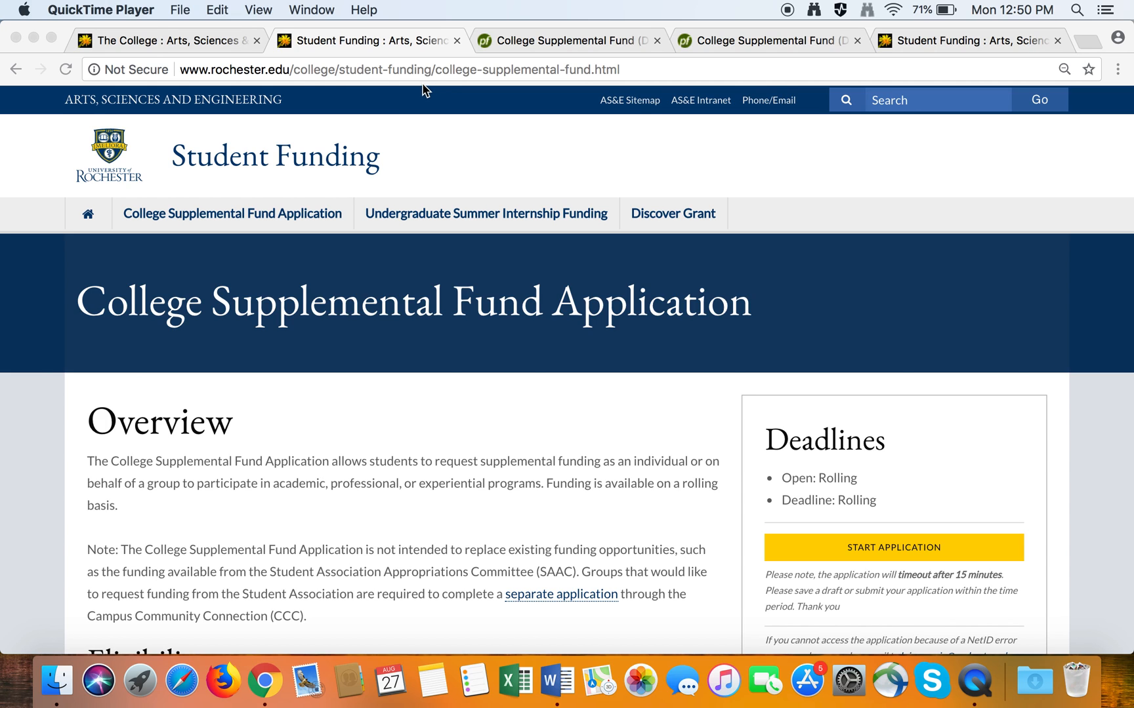
# Step: Locate the Student Funding link on the Undergraduate Studies page, and bring up the College Supplemental Fund Application page
pyautogui.click(196, 41)
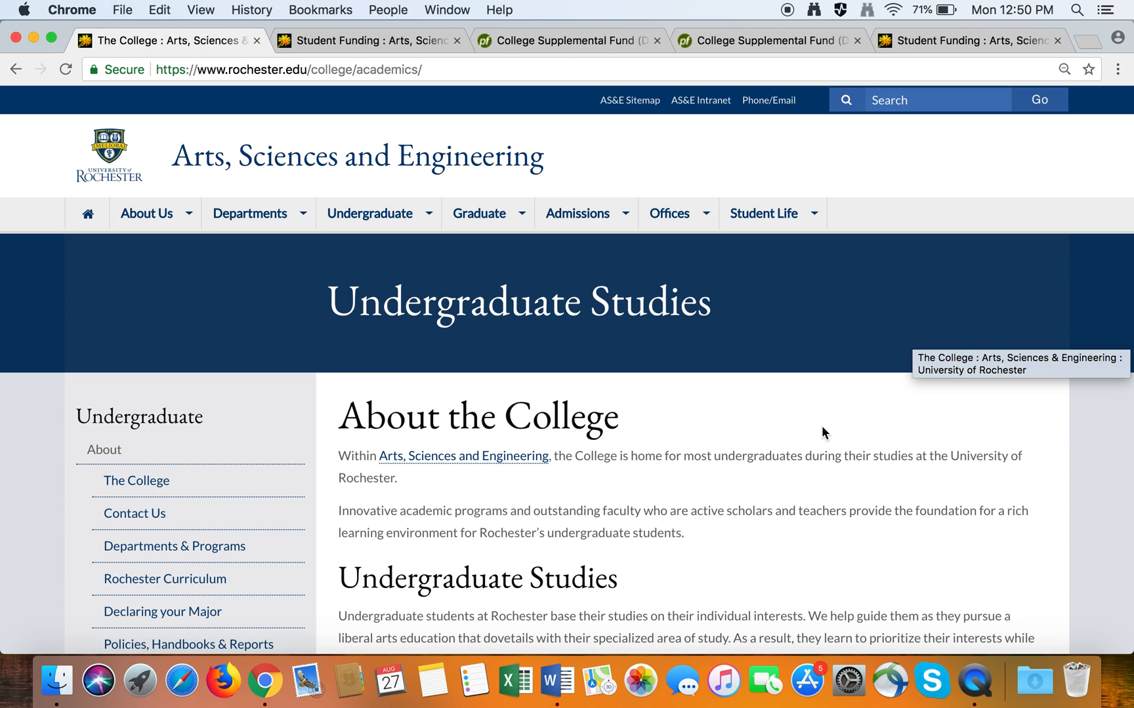
pyautogui.scroll(-10, 822, 429)
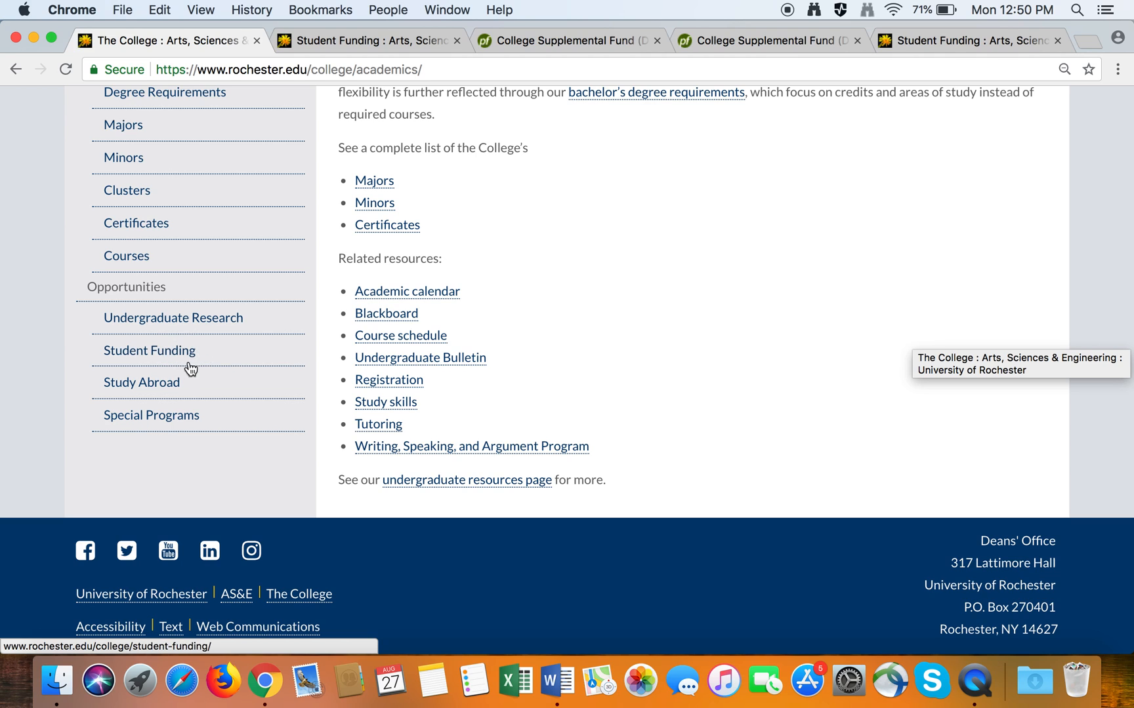
pyautogui.click(346, 49)
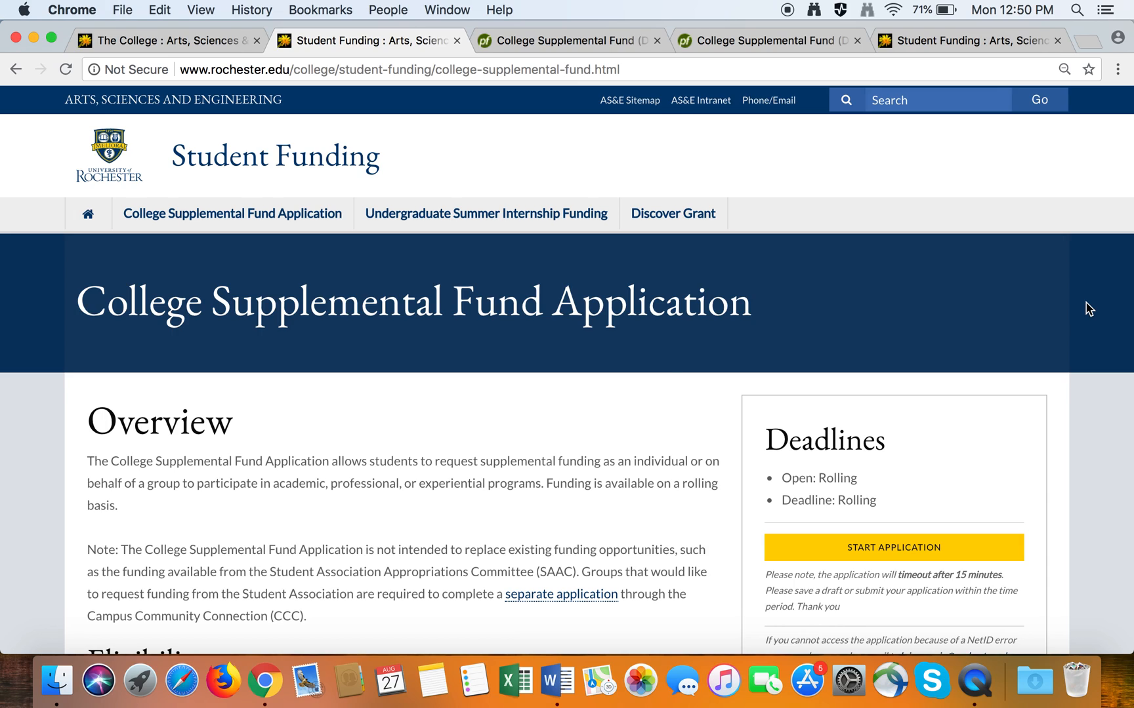
# Step: Read through the fund page's application timeline, submission instructions, post-activity requirement, FAQs and helpful contacts
pyautogui.scroll(-7, 664, 393)
pyautogui.scroll(-9, 662, 395)
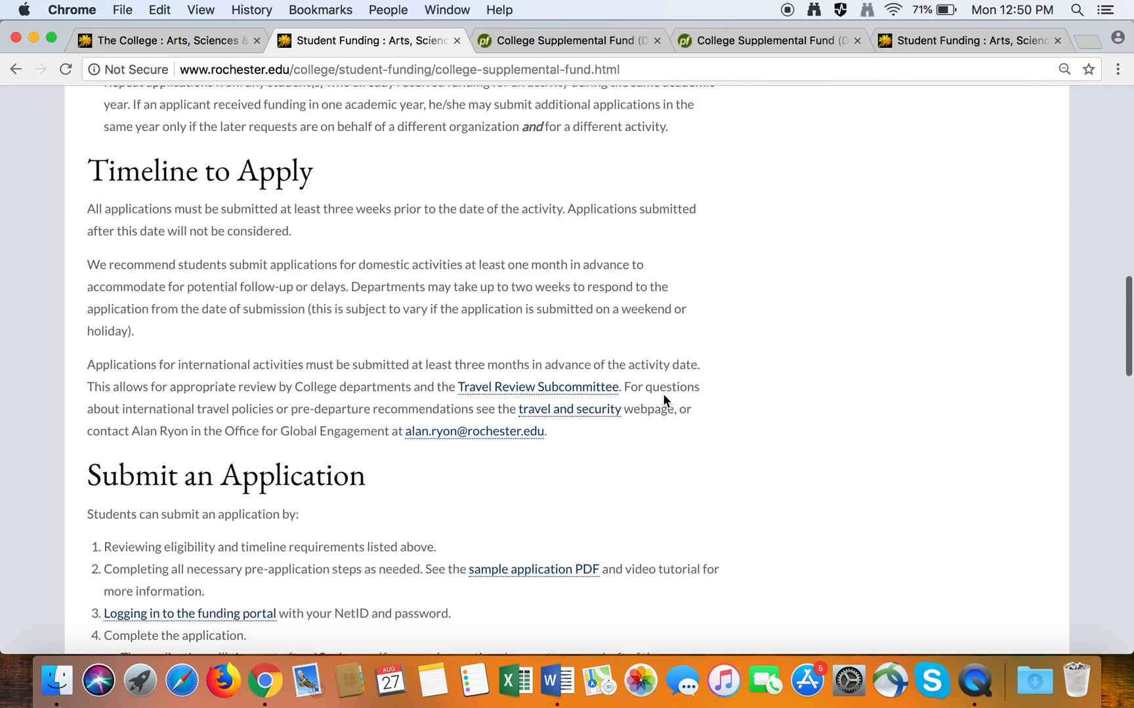
pyautogui.scroll(-1, 662, 393)
pyautogui.scroll(-4, 663, 394)
pyautogui.scroll(-2, 663, 394)
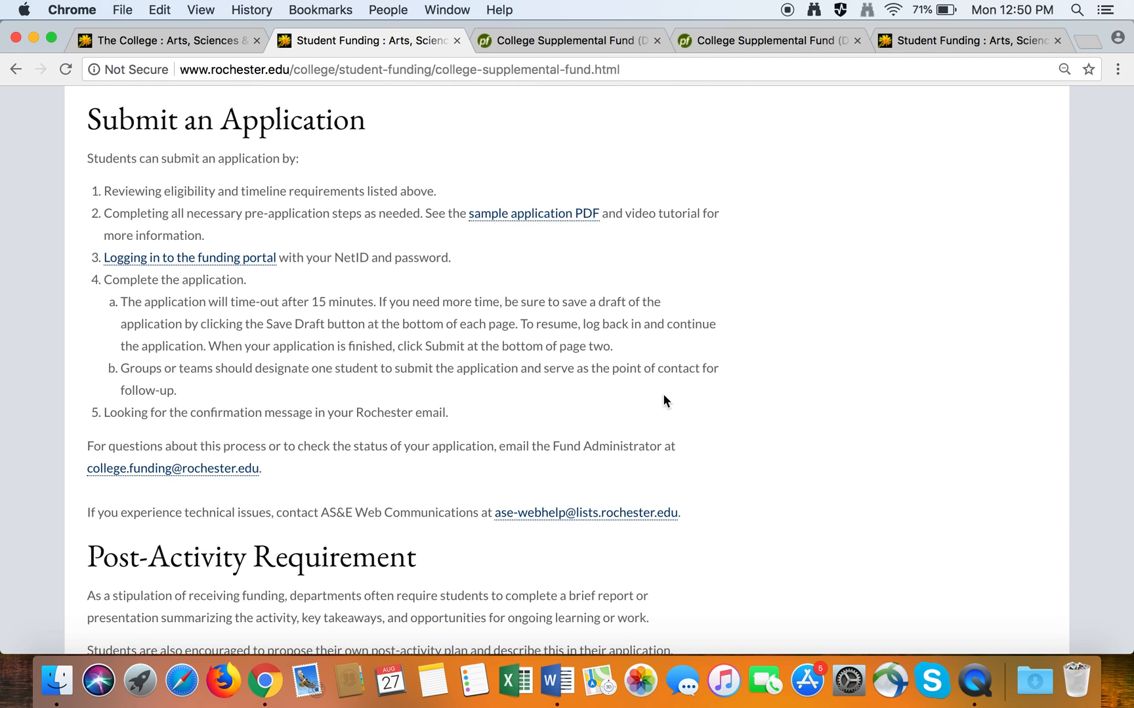
pyautogui.scroll(-7, 794, 281)
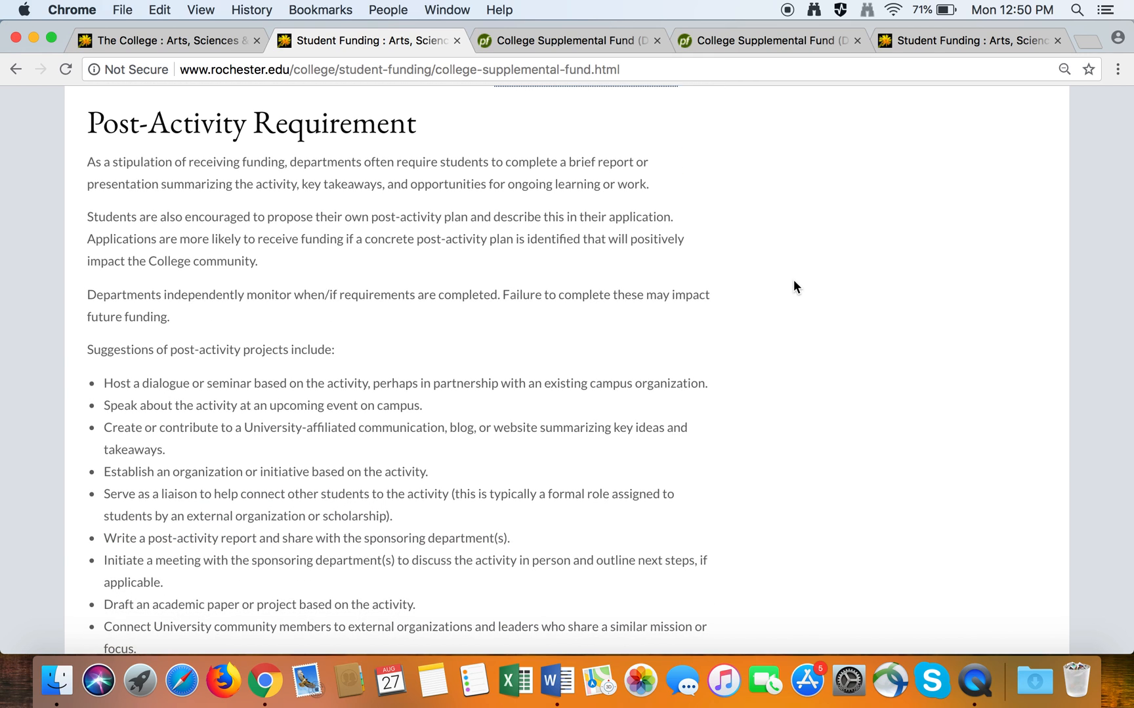
pyautogui.scroll(-7, 793, 281)
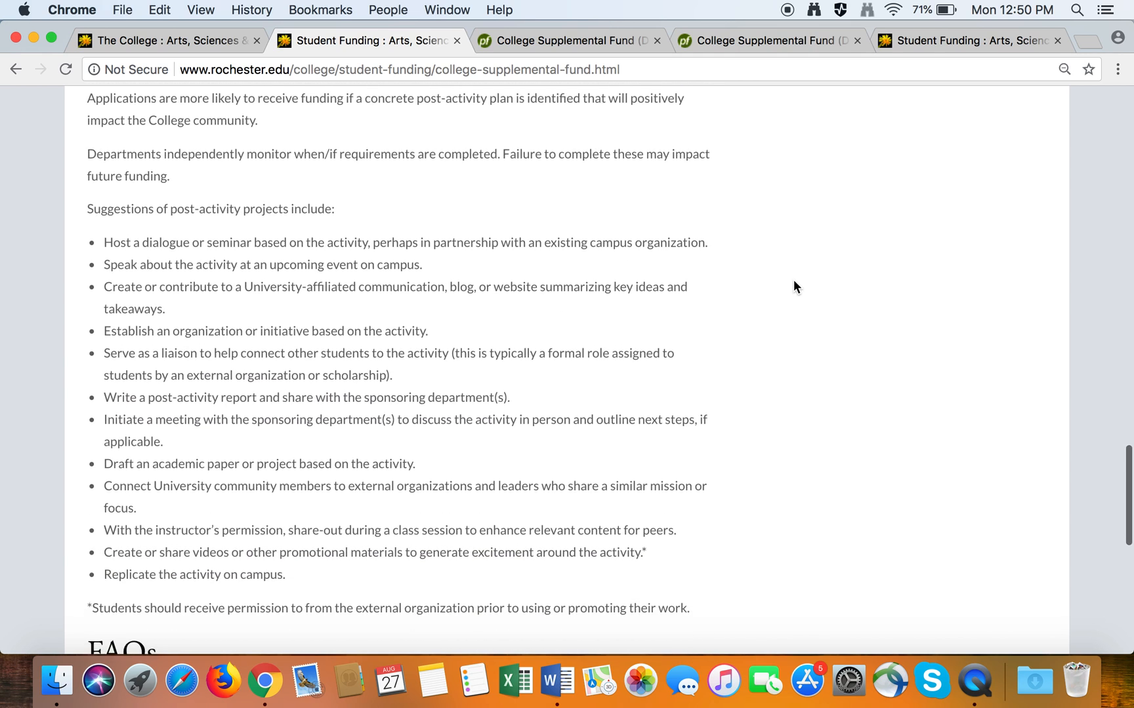
pyautogui.scroll(-5, 794, 286)
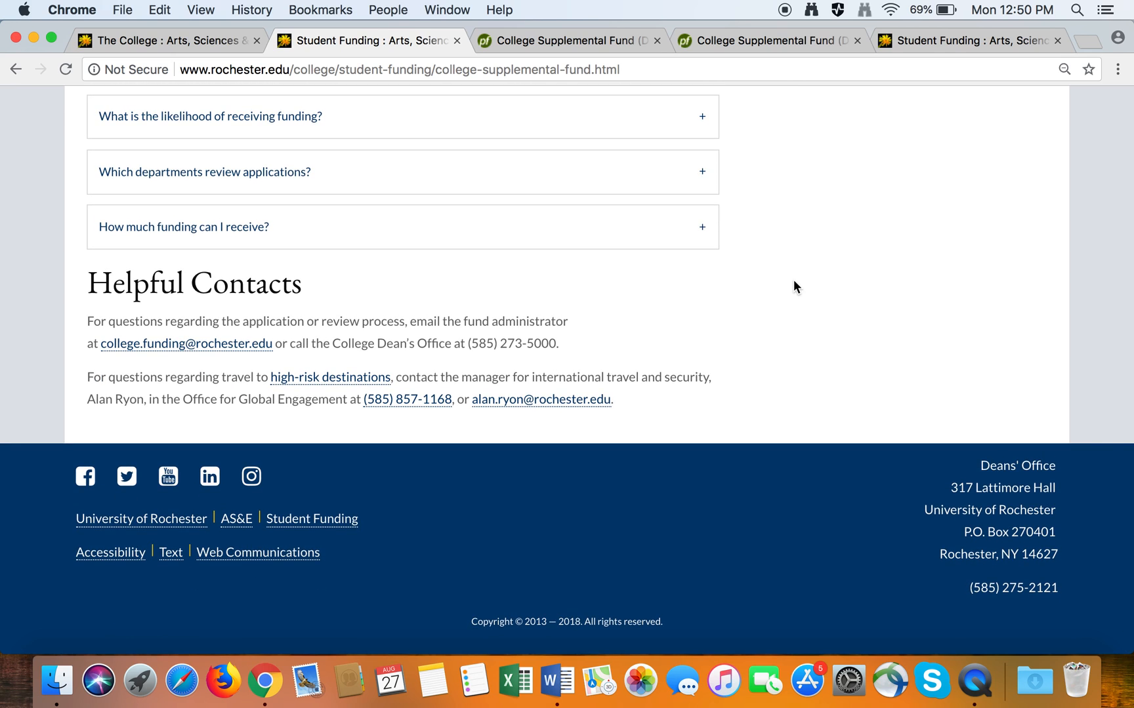
# Step: Return to the fund page's overview and review the eligibility rules, deadlines and application start option
pyautogui.scroll(6, 977, 271)
pyautogui.scroll(16, 977, 271)
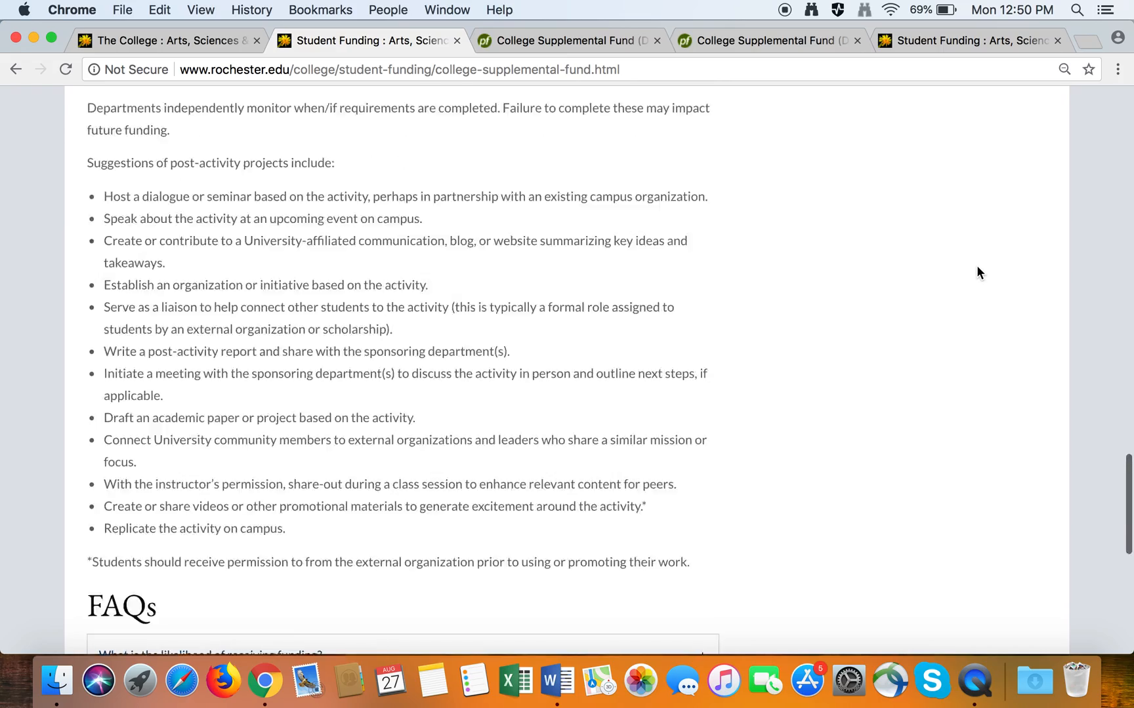
pyautogui.scroll(17, 977, 267)
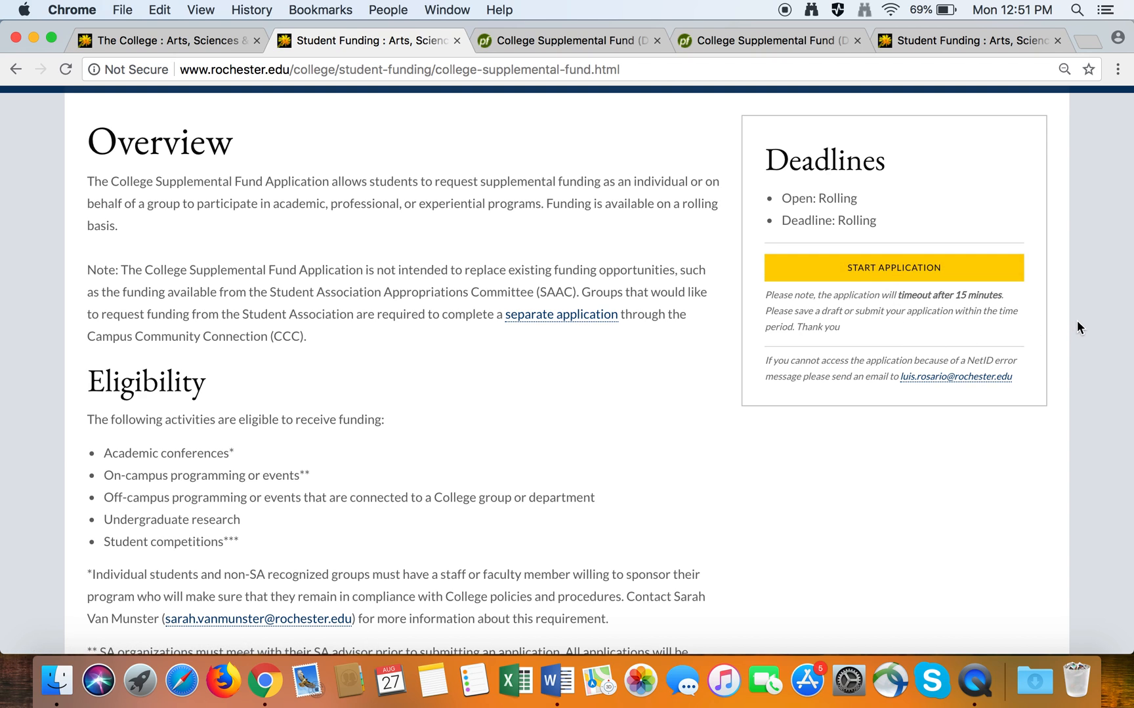
pyautogui.scroll(5, 1075, 323)
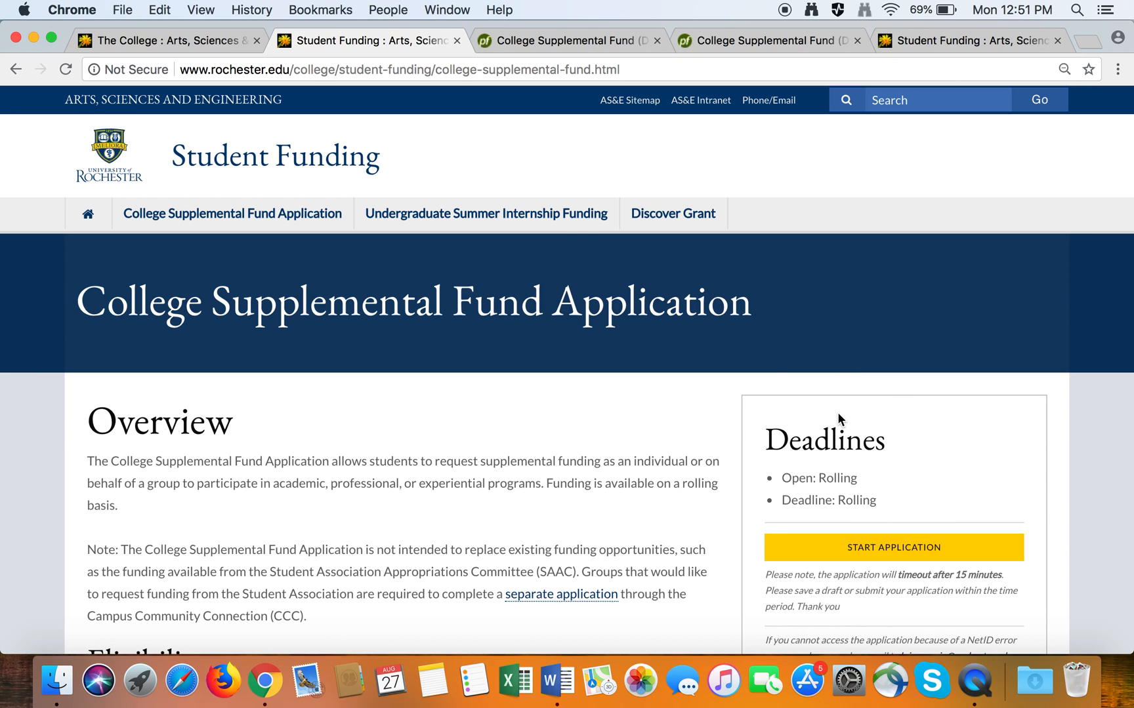
# Step: Switch to the General Application form and examine its Personal and Group Information sections
pyautogui.click(541, 41)
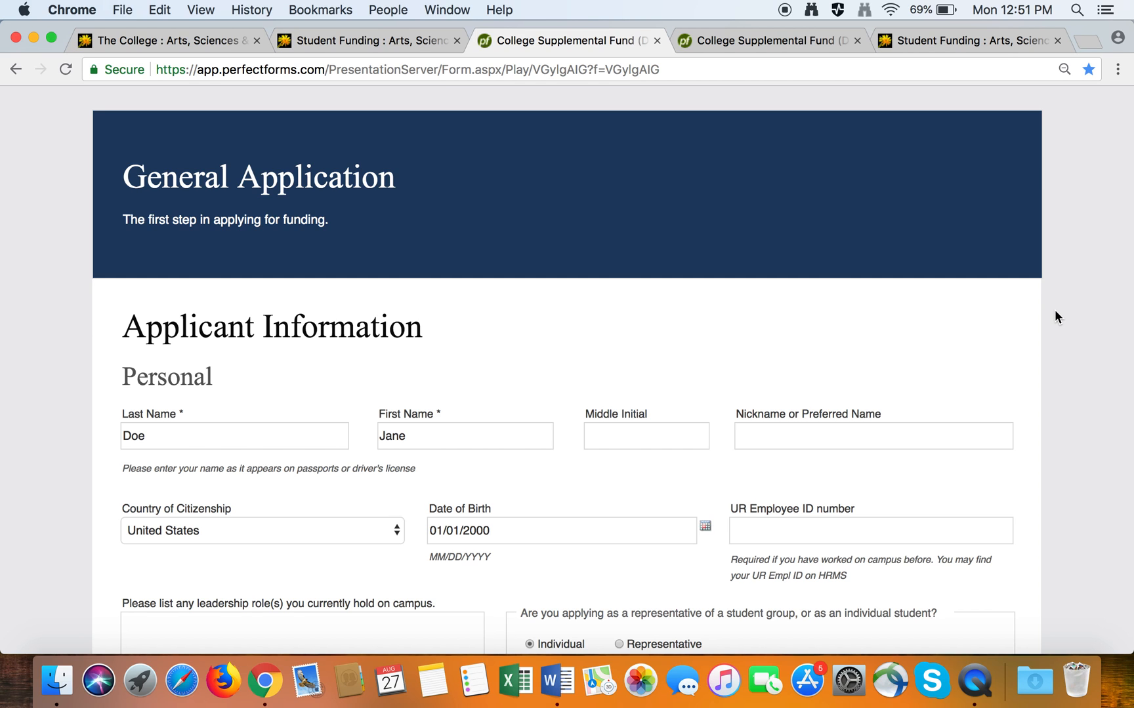
pyautogui.scroll(-5, 1054, 317)
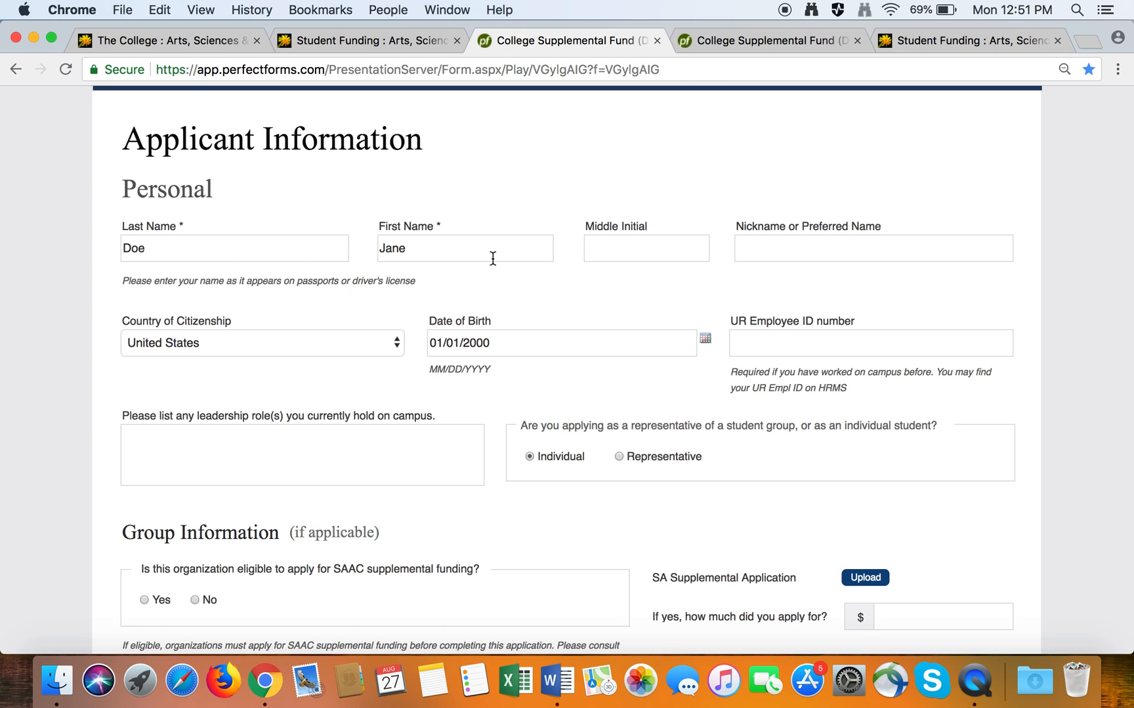
pyautogui.scroll(-5, 1033, 322)
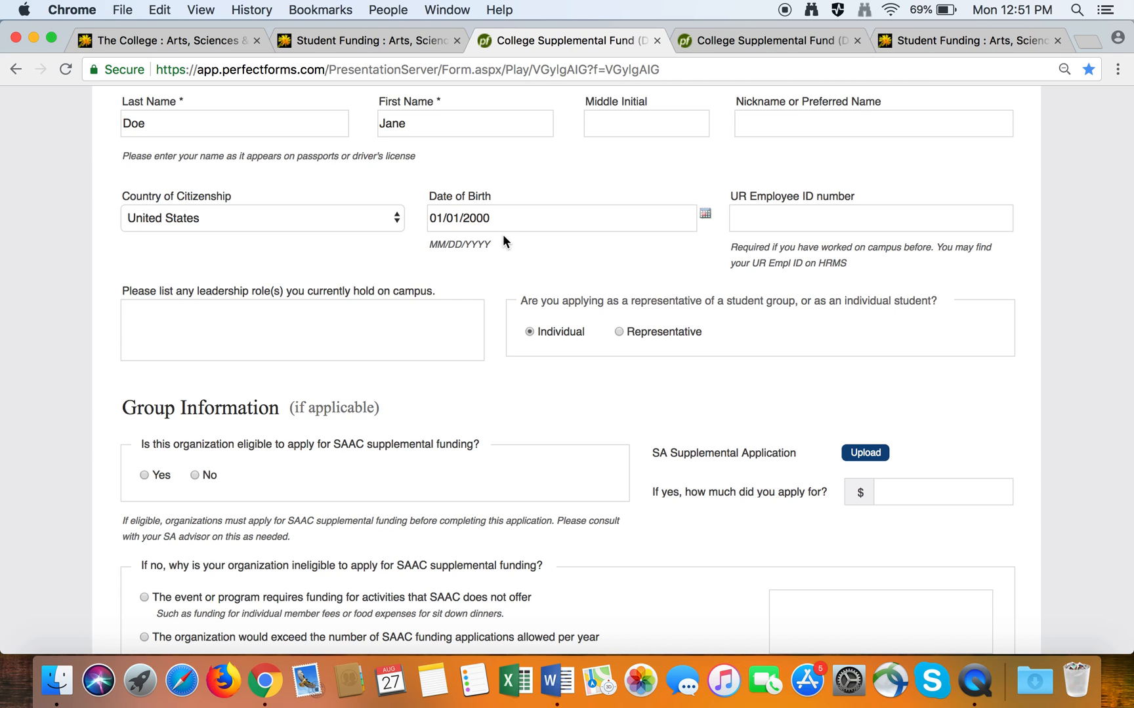
pyautogui.scroll(-3, 252, 298)
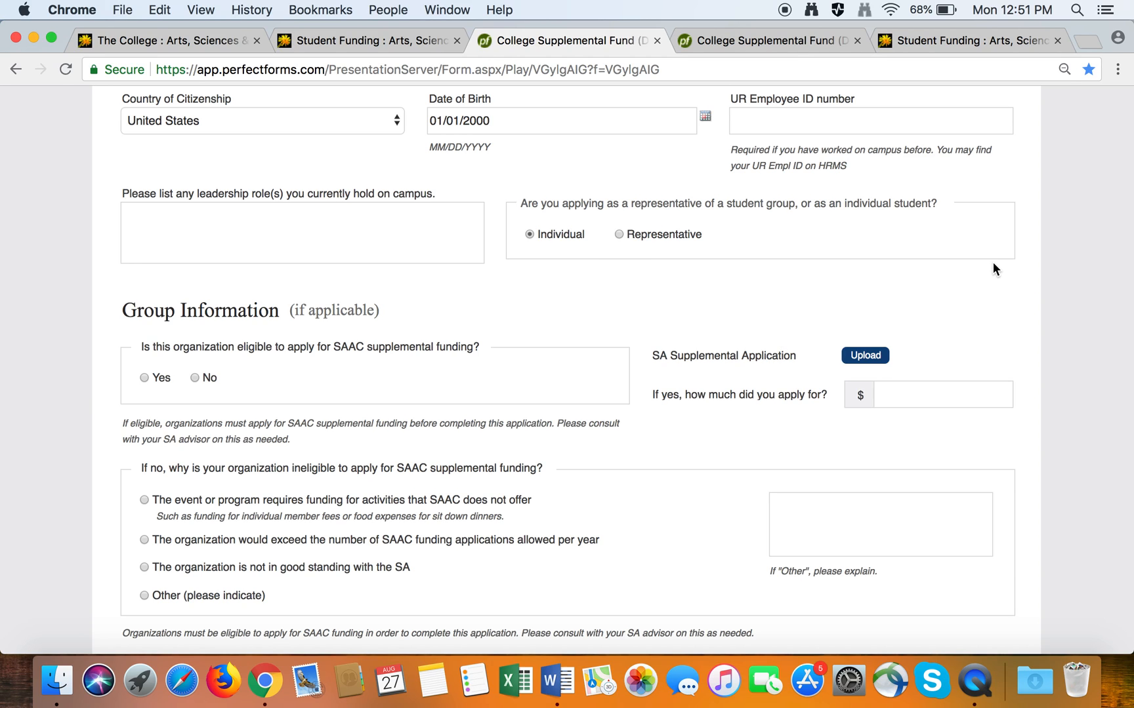
pyautogui.scroll(-3, 992, 262)
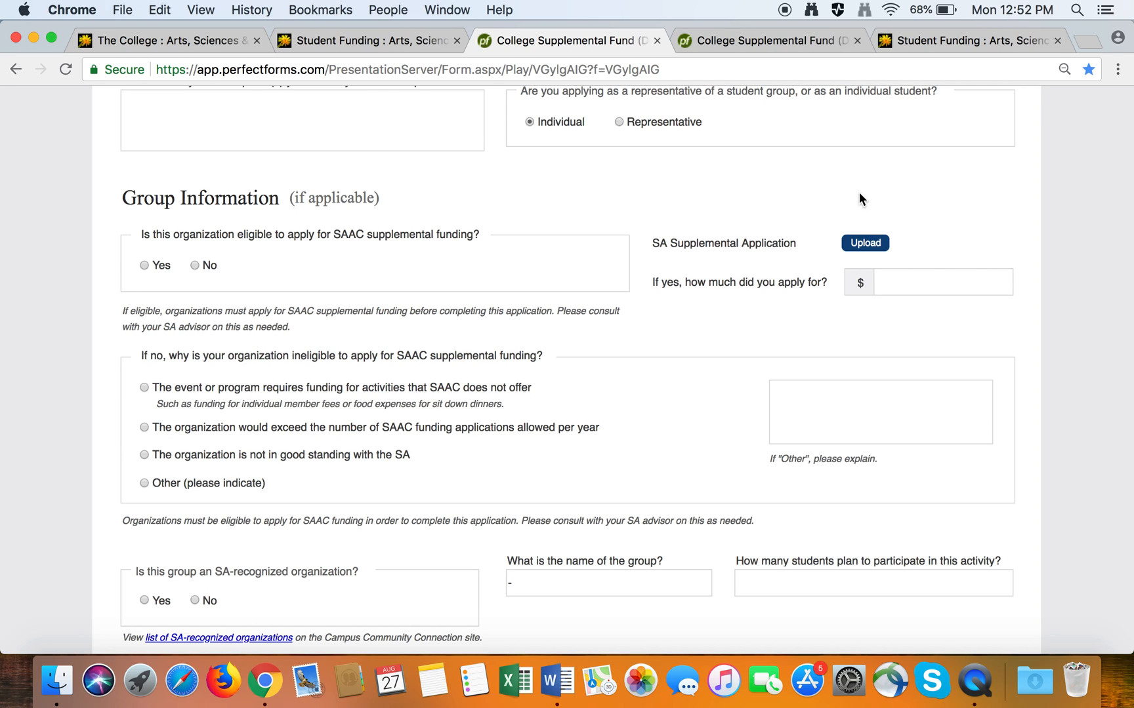
pyautogui.scroll(-2, 1063, 210)
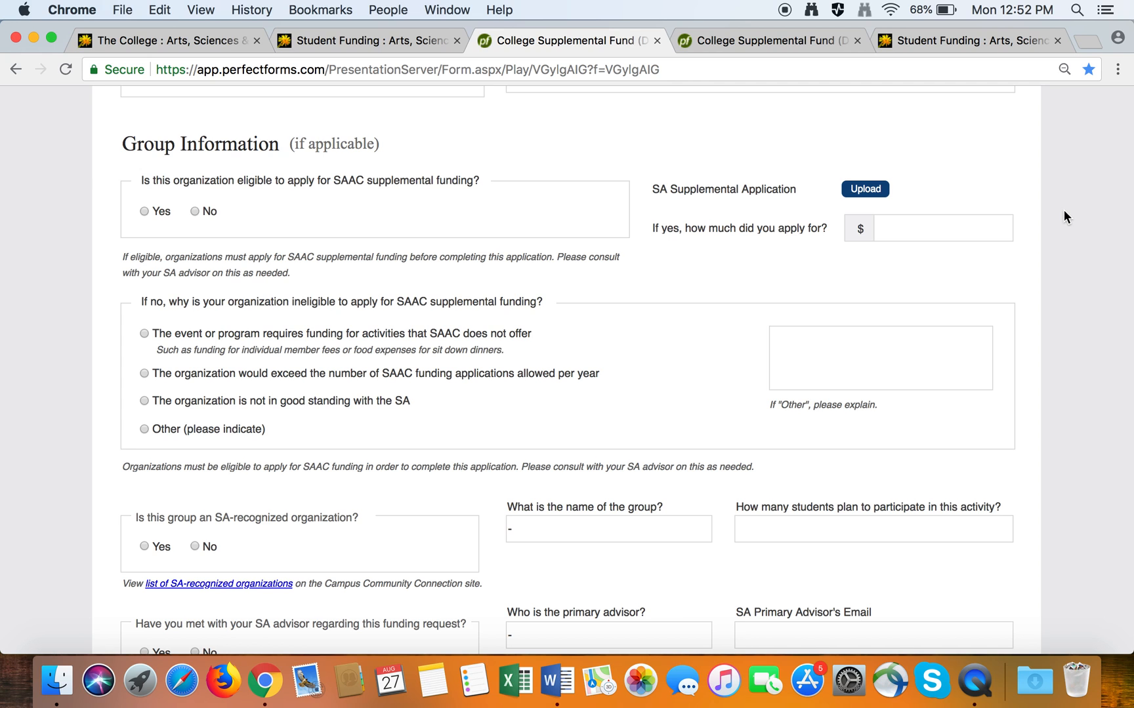
# Step: Examine the SA advisor questions and the Academics and Contact sections of the General Application
pyautogui.scroll(-6, 1064, 211)
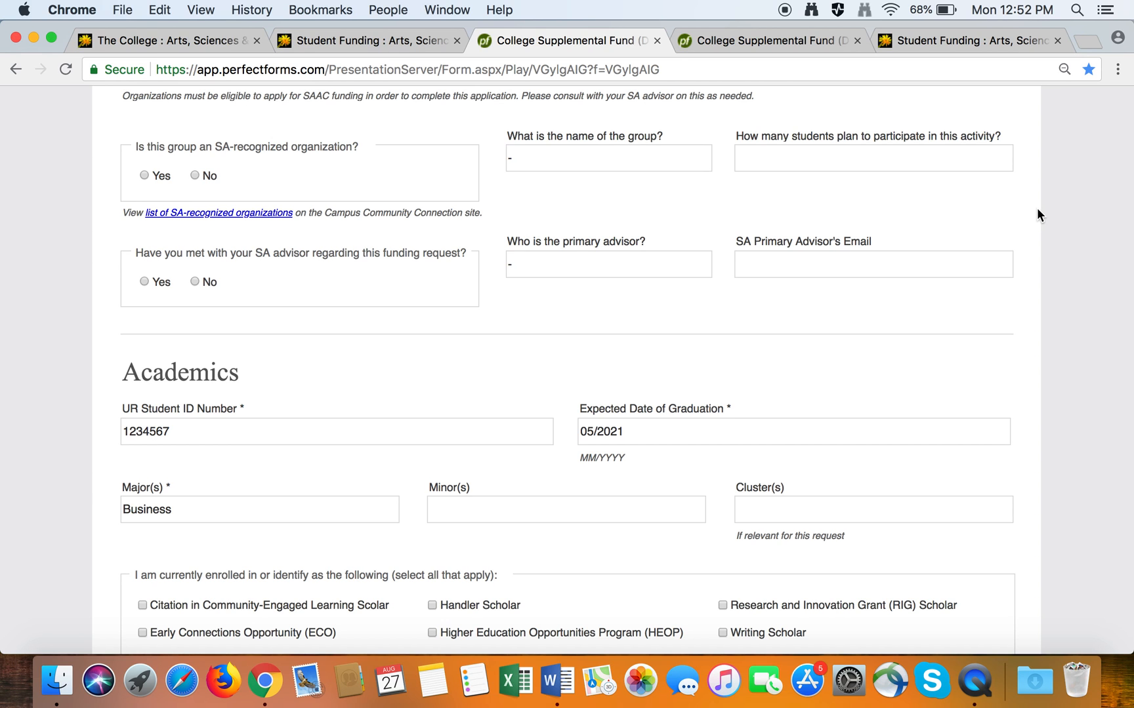
pyautogui.scroll(-5, 1037, 209)
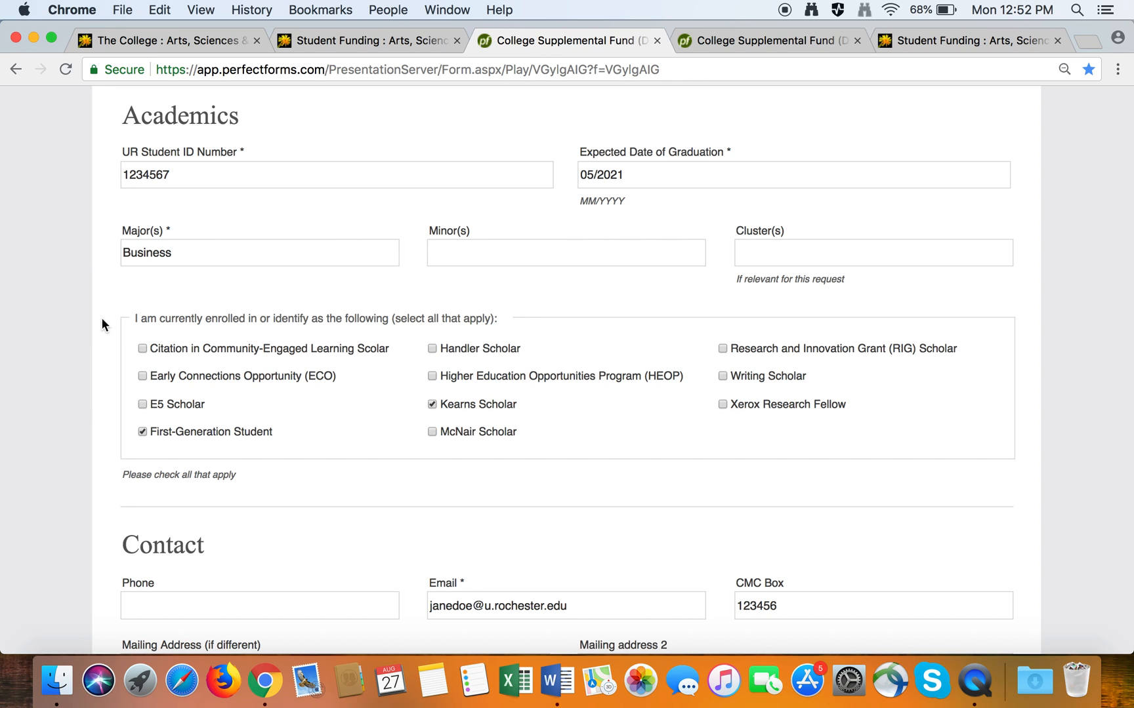
pyautogui.scroll(-5, 109, 328)
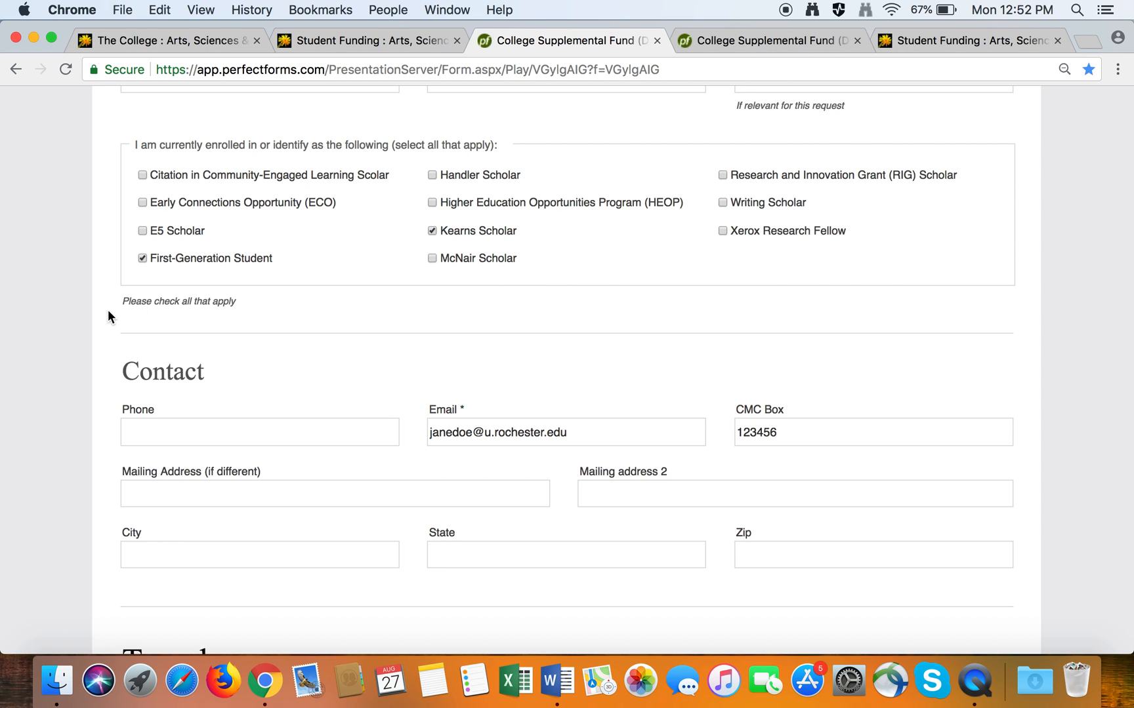
pyautogui.scroll(-5, 109, 313)
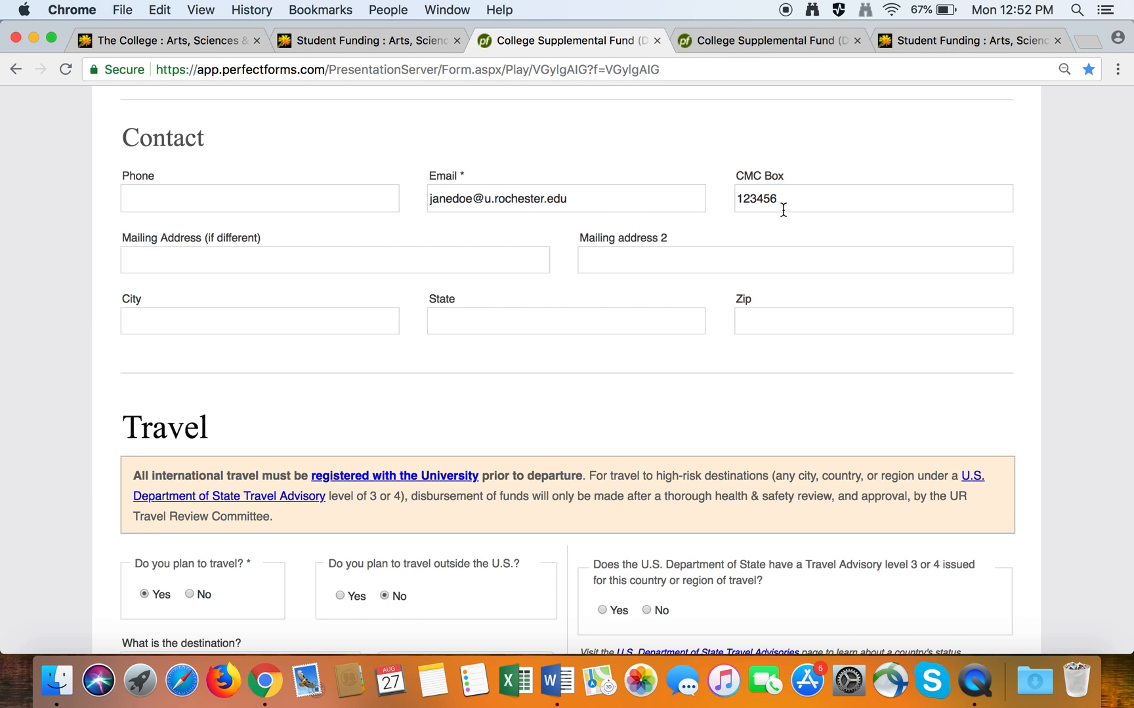
# Step: Examine the Travel section and the request categories under Funding Information
pyautogui.scroll(-5, 1057, 269)
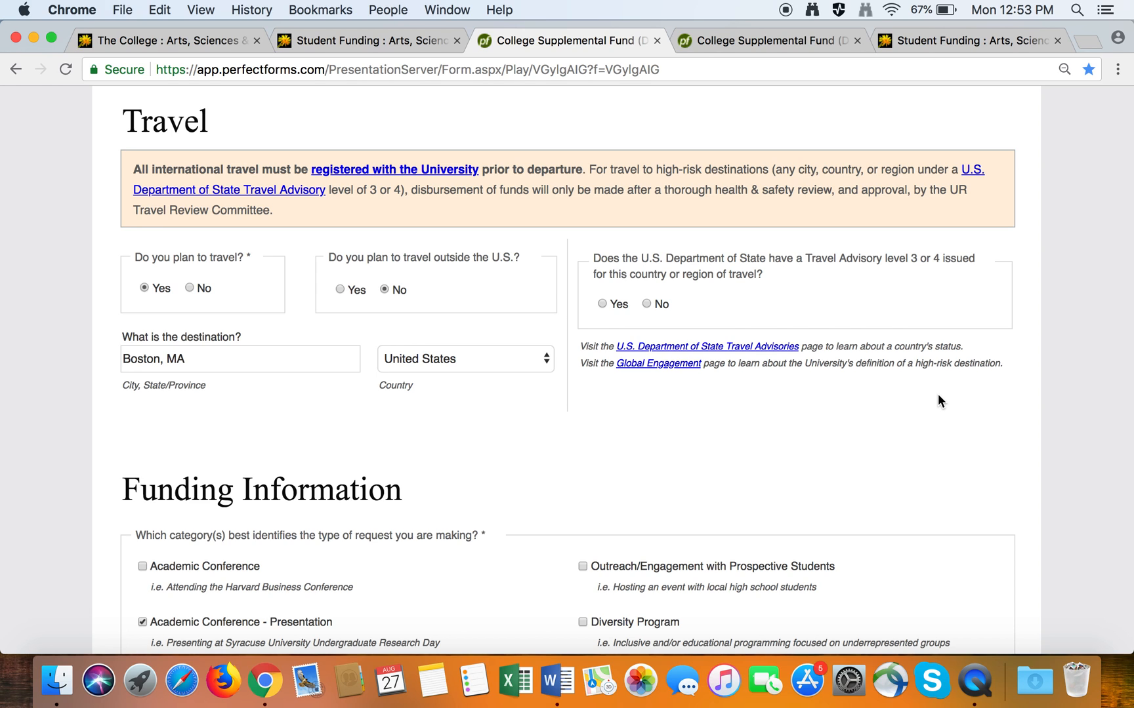
pyautogui.scroll(-5, 1016, 399)
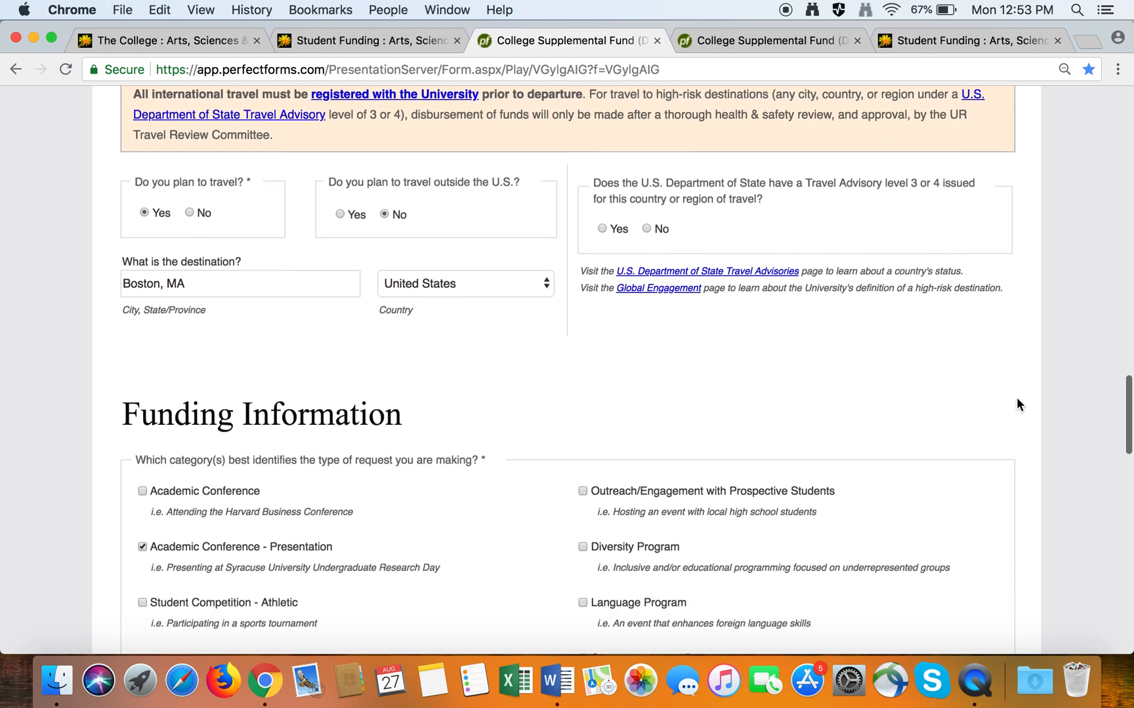
pyautogui.scroll(-5, 1017, 404)
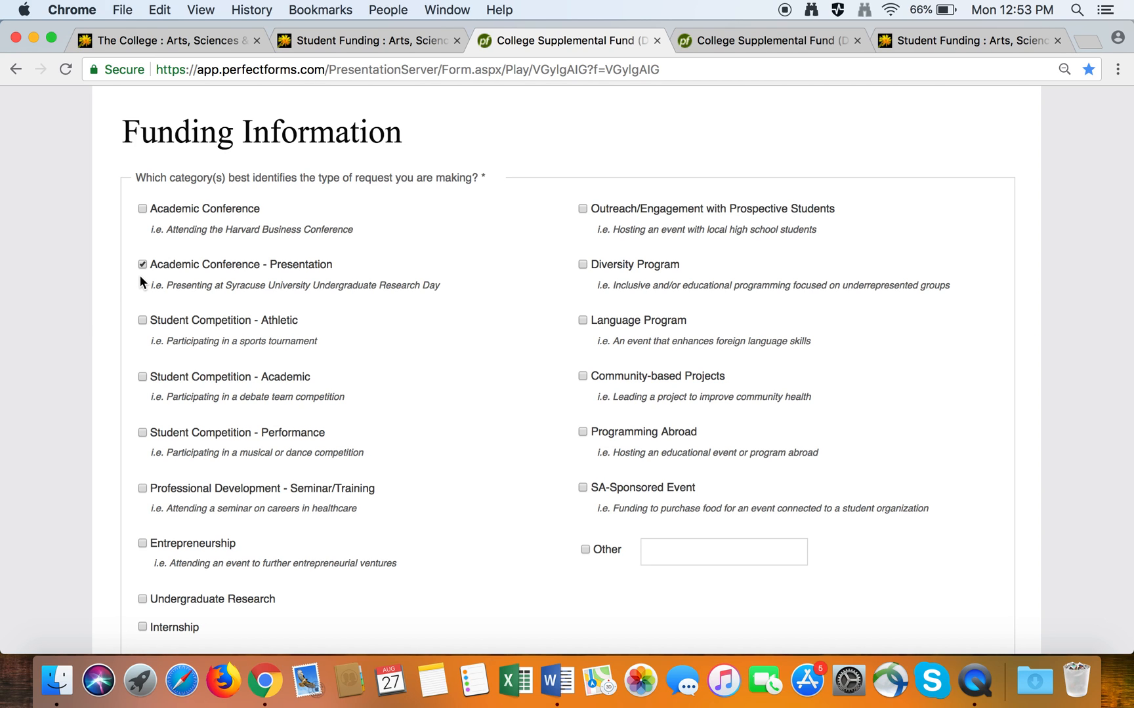
# Step: Review the College department choices and read the Ain Center for Entrepreneurship's mission, closing its description when done
pyautogui.scroll(-10, 114, 302)
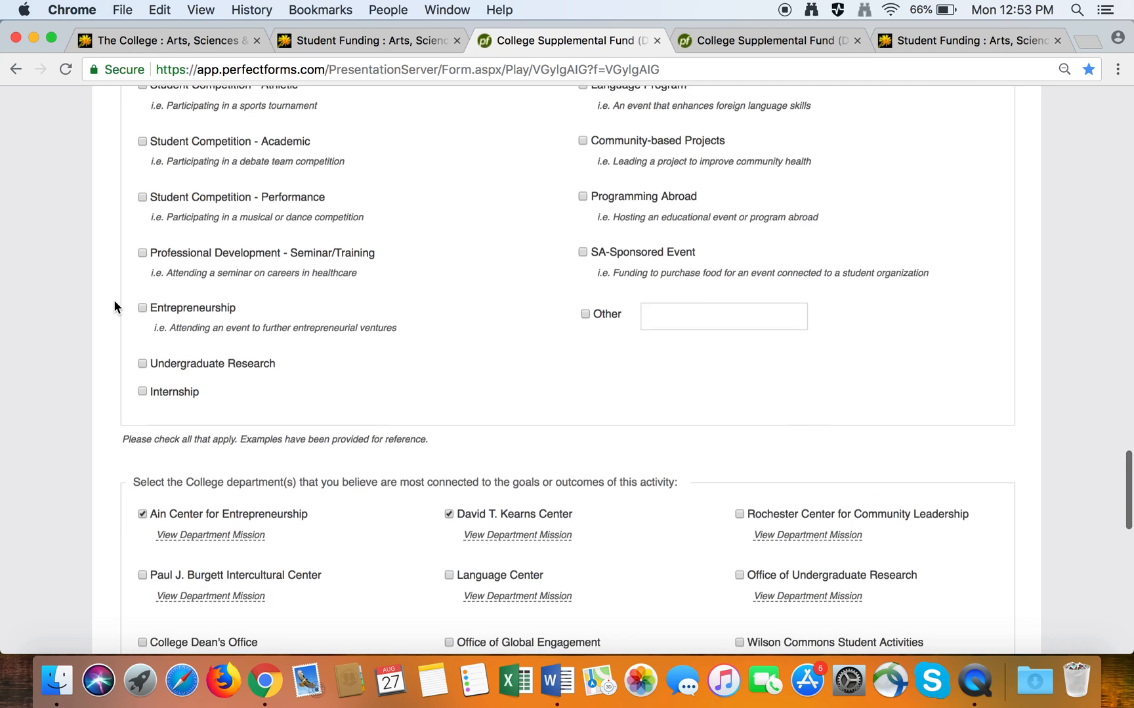
pyautogui.scroll(-3, 114, 301)
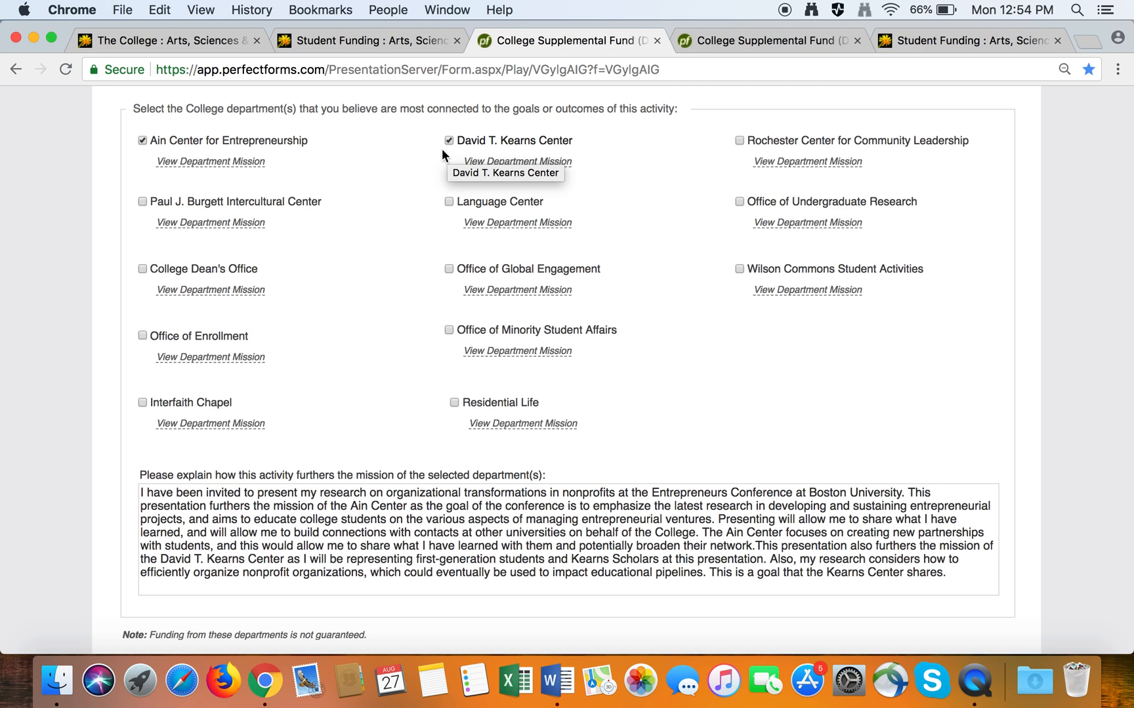
pyautogui.click(240, 164)
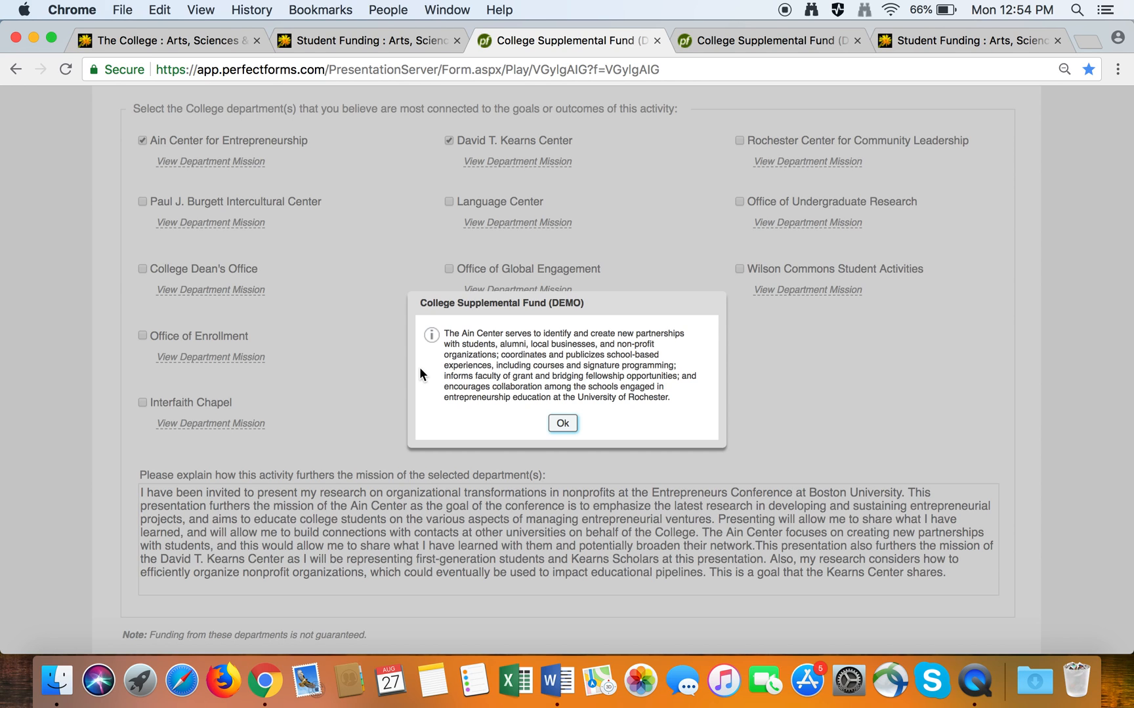
pyautogui.click(562, 423)
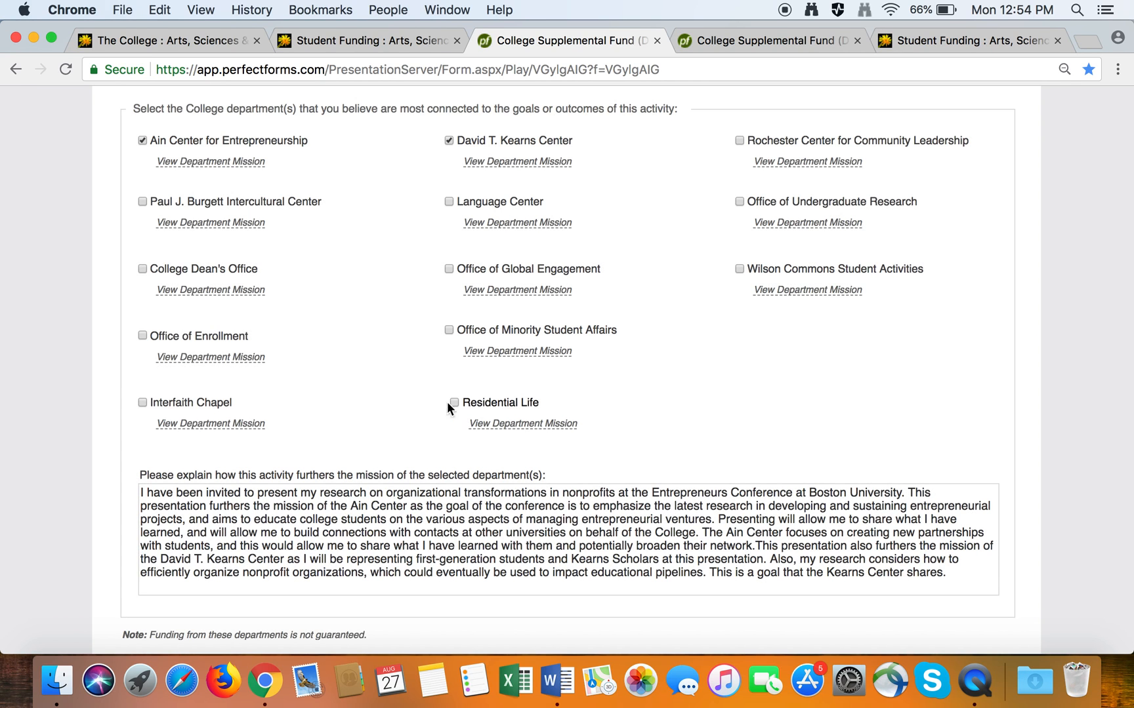
# Step: Review the department mission explanation, the prior funding question, and the save draft and continue options ending the form
pyautogui.scroll(-5, 118, 422)
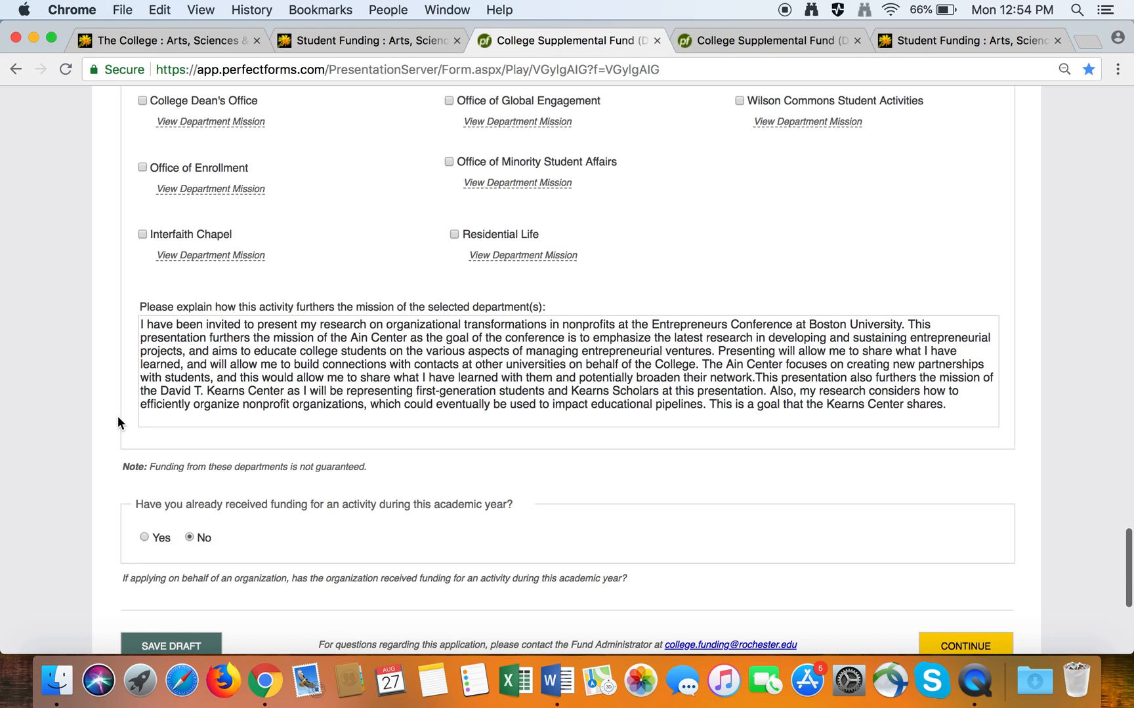
pyautogui.scroll(-2, 115, 361)
pyautogui.scroll(-1, 116, 361)
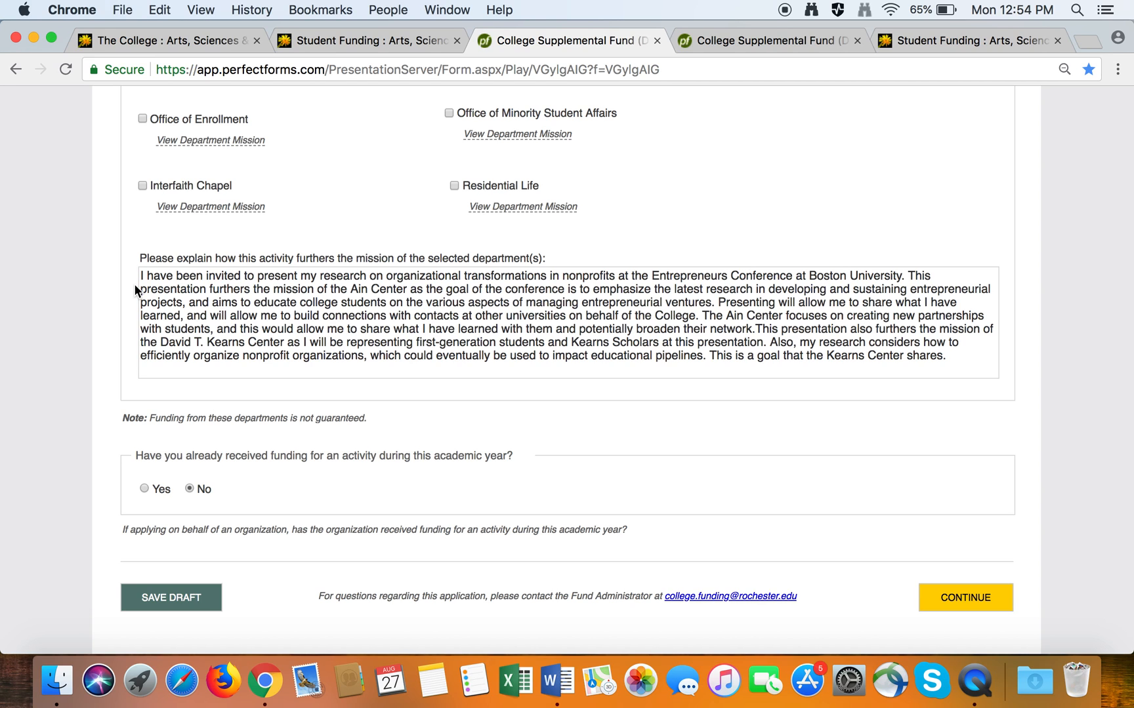
pyautogui.scroll(-2, 133, 289)
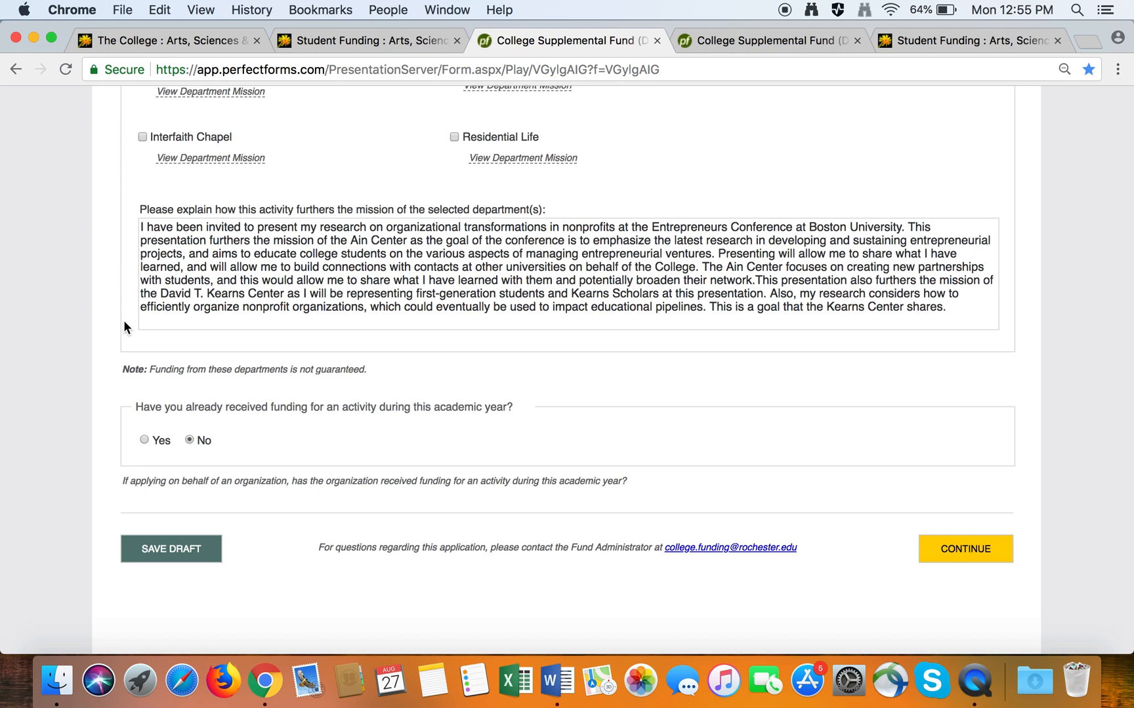
pyautogui.scroll(-1, 125, 326)
pyautogui.scroll(-3, 123, 320)
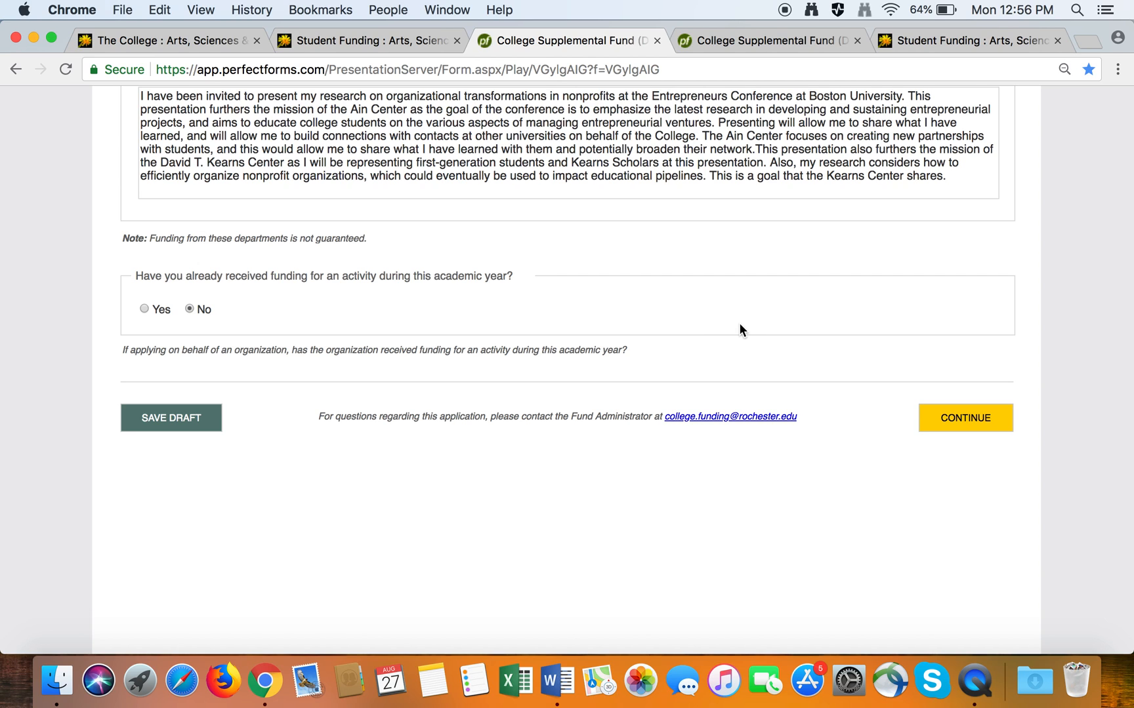
# Step: Open the application's follow-up questions page and examine the Activity Information section, from activity name through intended audience
pyautogui.click(742, 46)
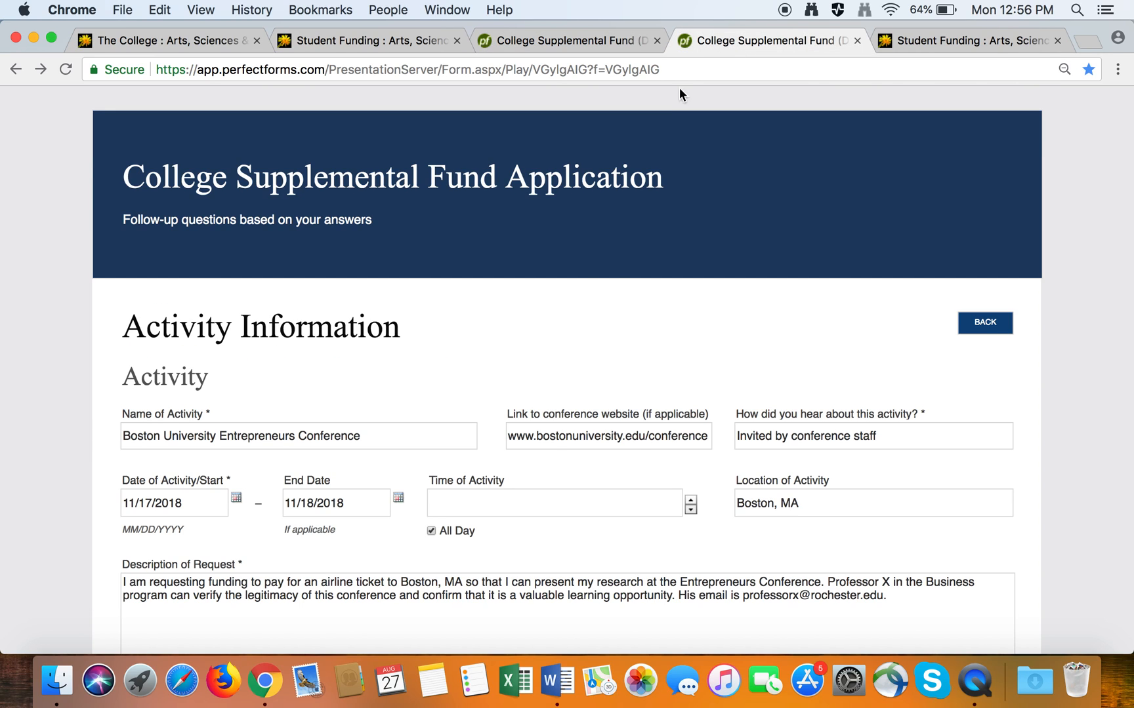
pyautogui.scroll(-2, 66, 367)
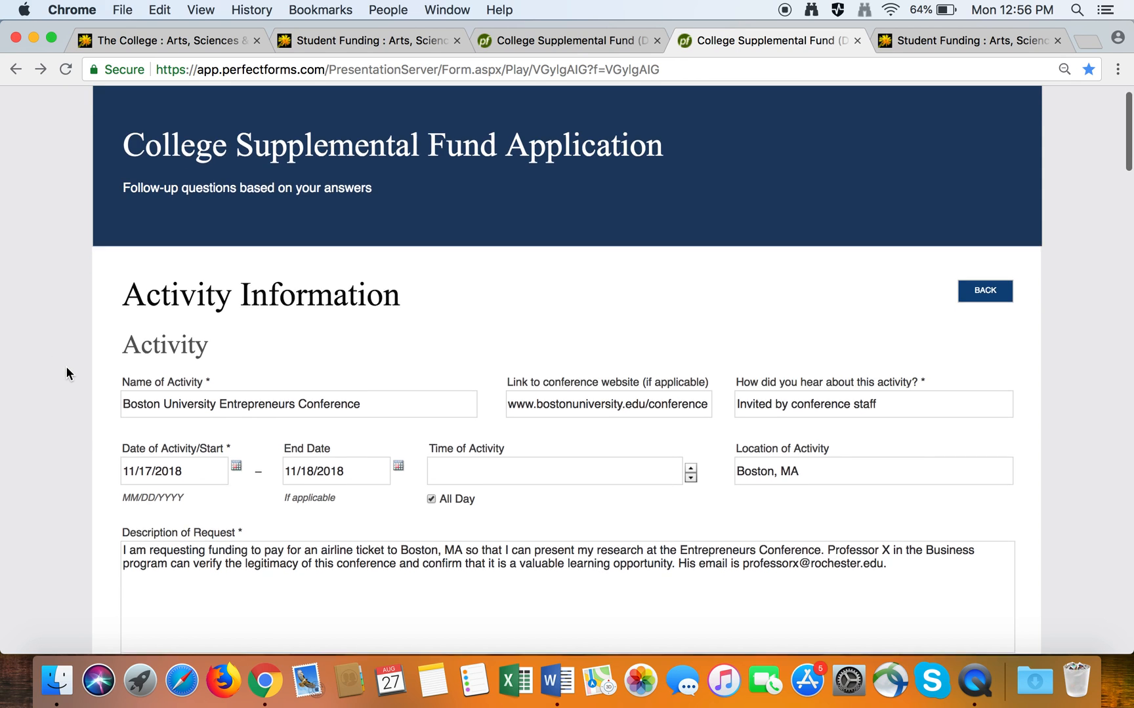
pyautogui.scroll(-4, 65, 366)
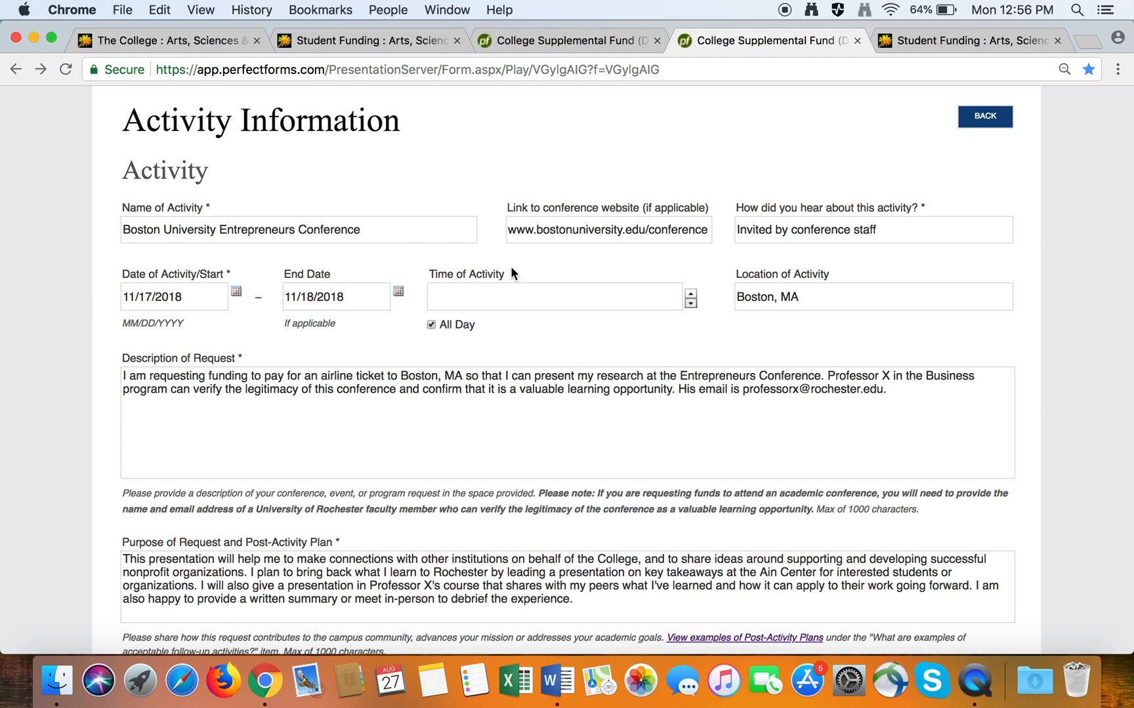
pyautogui.scroll(-3, 98, 306)
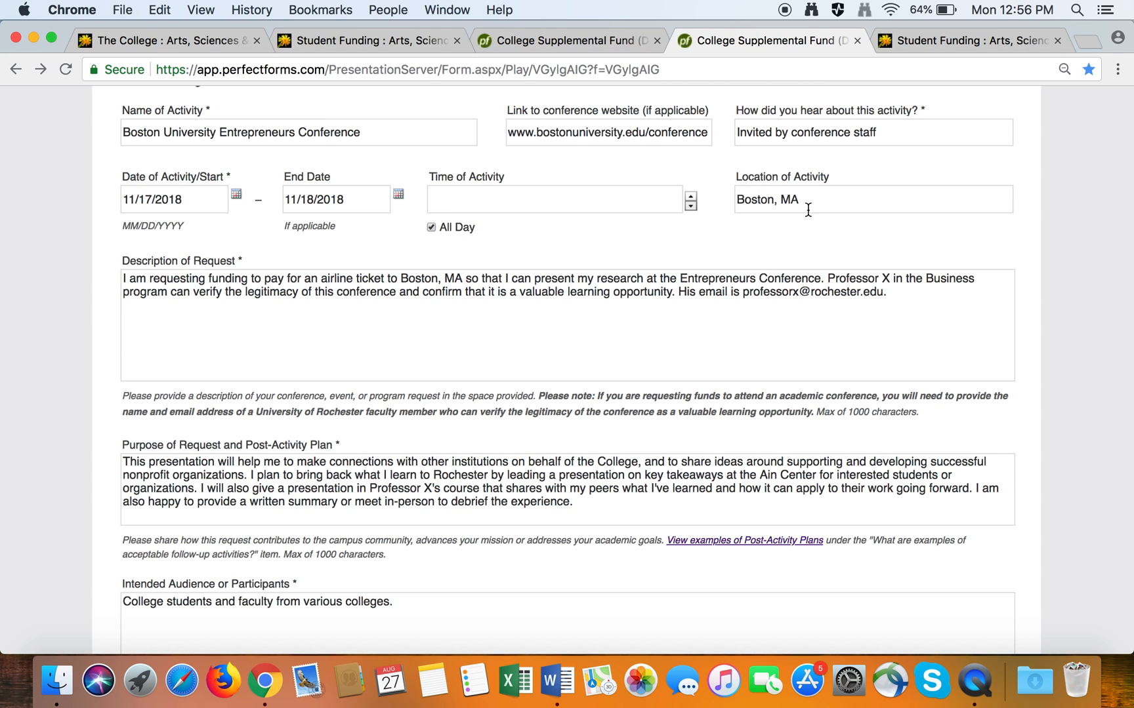
pyautogui.scroll(-3, 1039, 232)
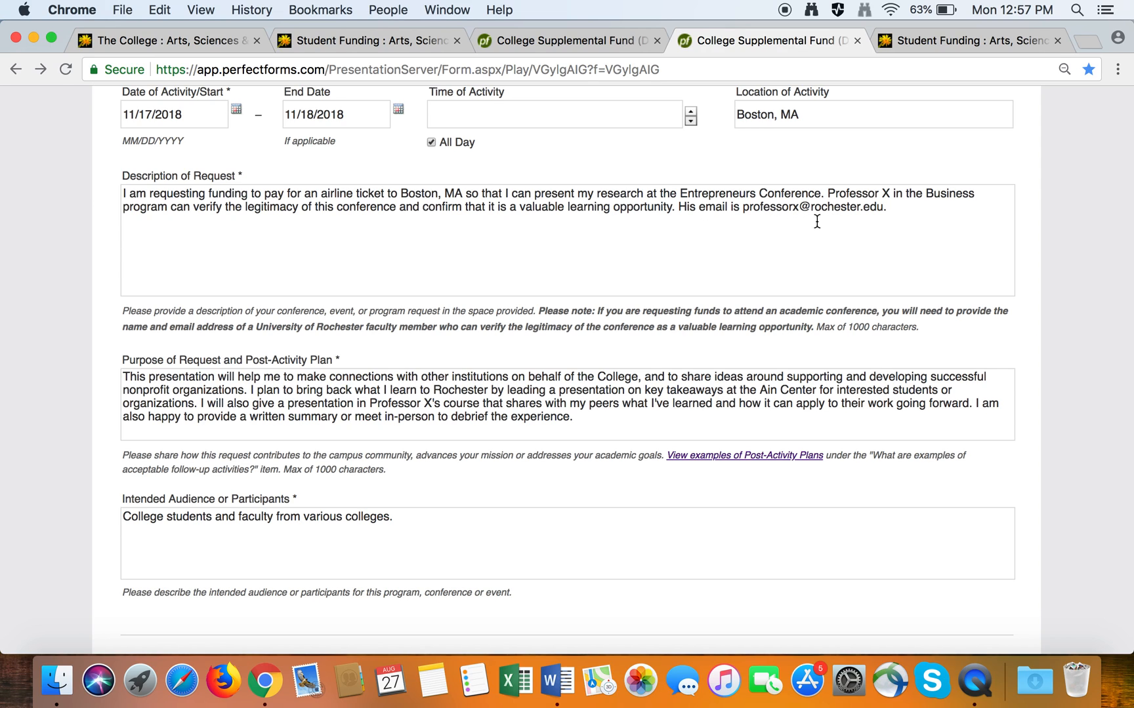
pyautogui.scroll(-3, 1041, 253)
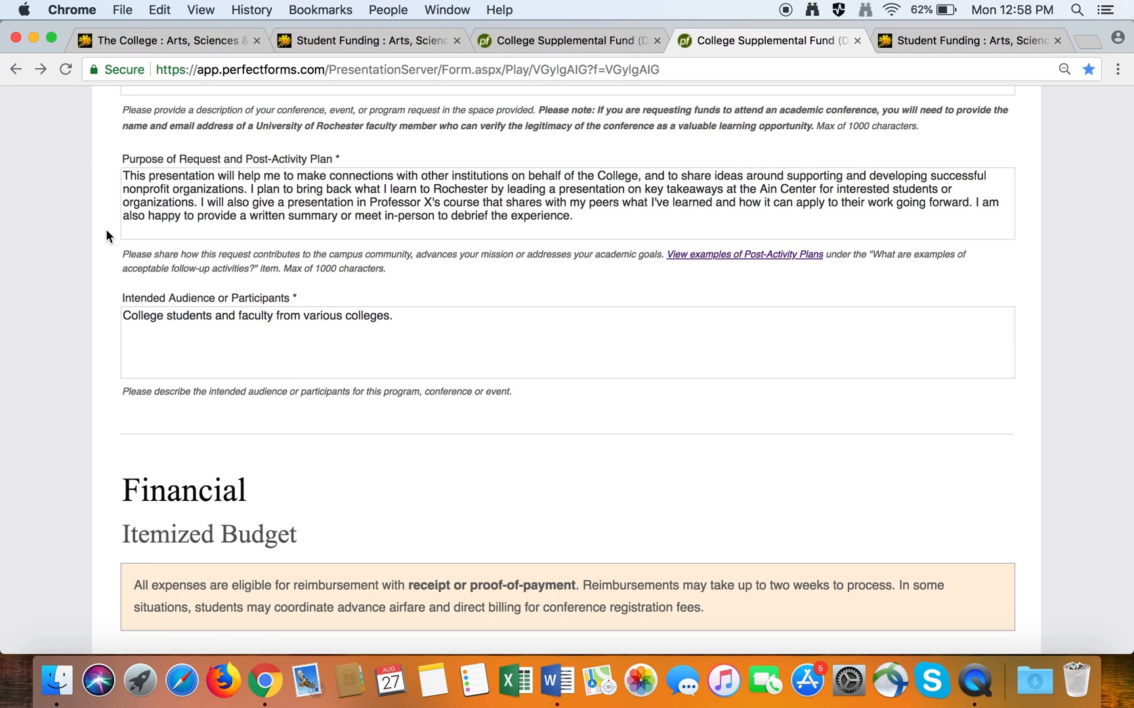
pyautogui.scroll(-2, 107, 230)
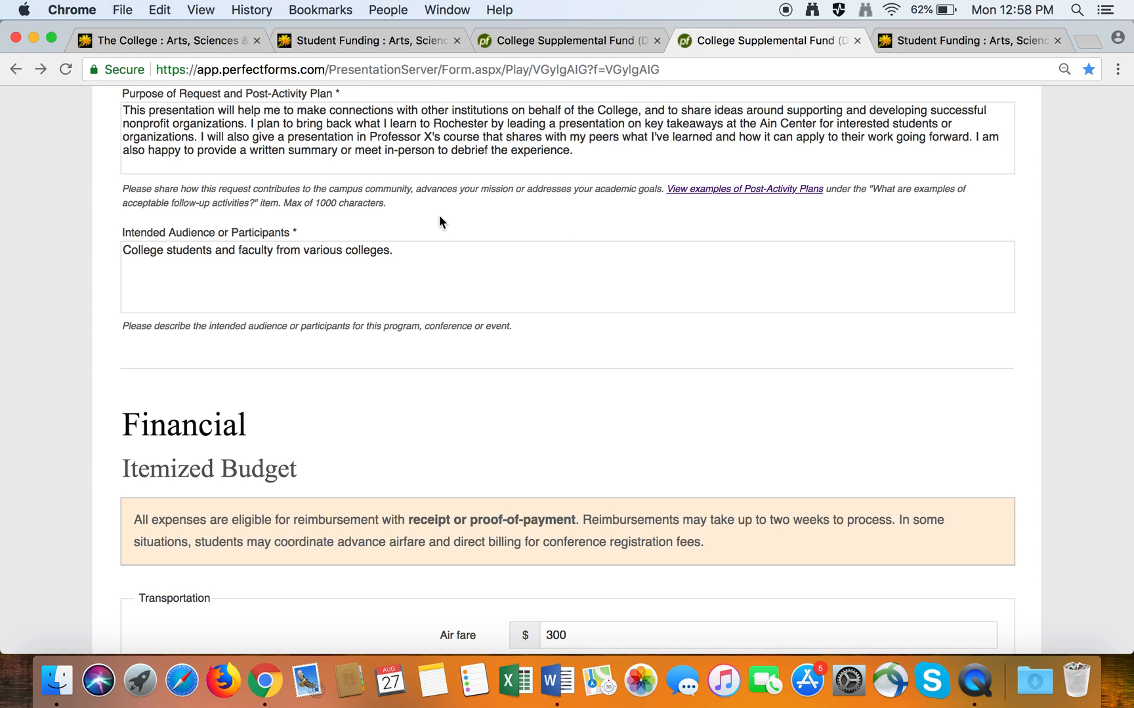
# Step: Look up the suggested post-activity projects on the College Supplemental Fund web page
pyautogui.click(358, 44)
pyautogui.scroll(-10, 55, 489)
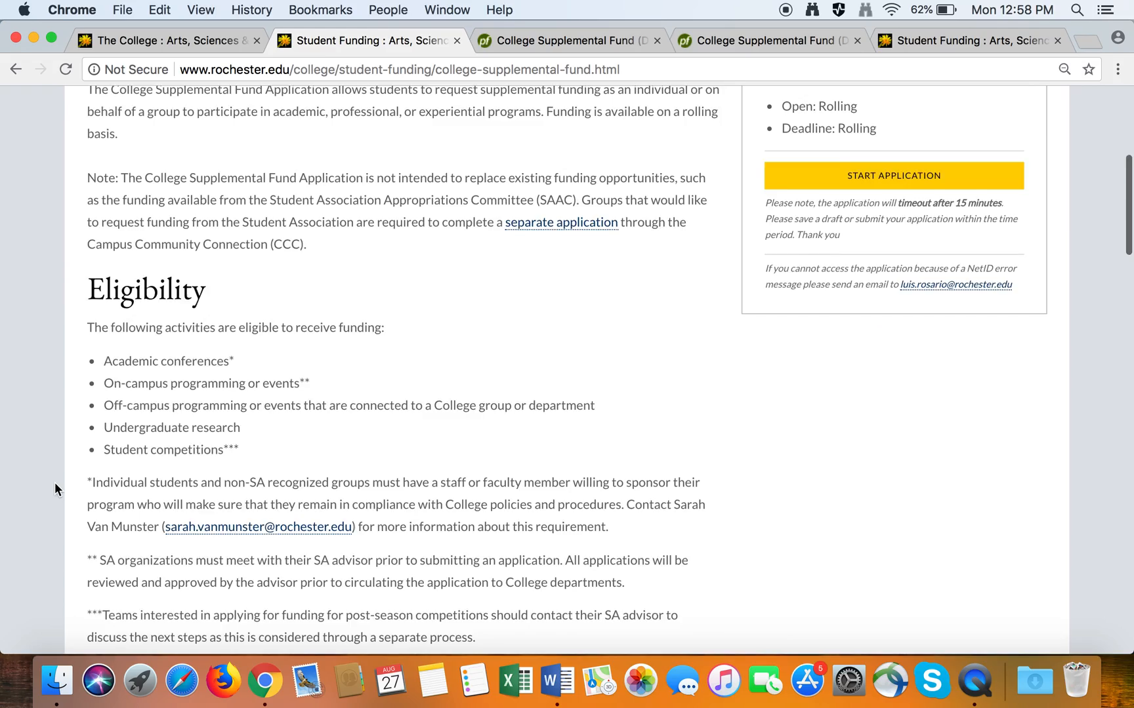
pyautogui.scroll(-15, 54, 482)
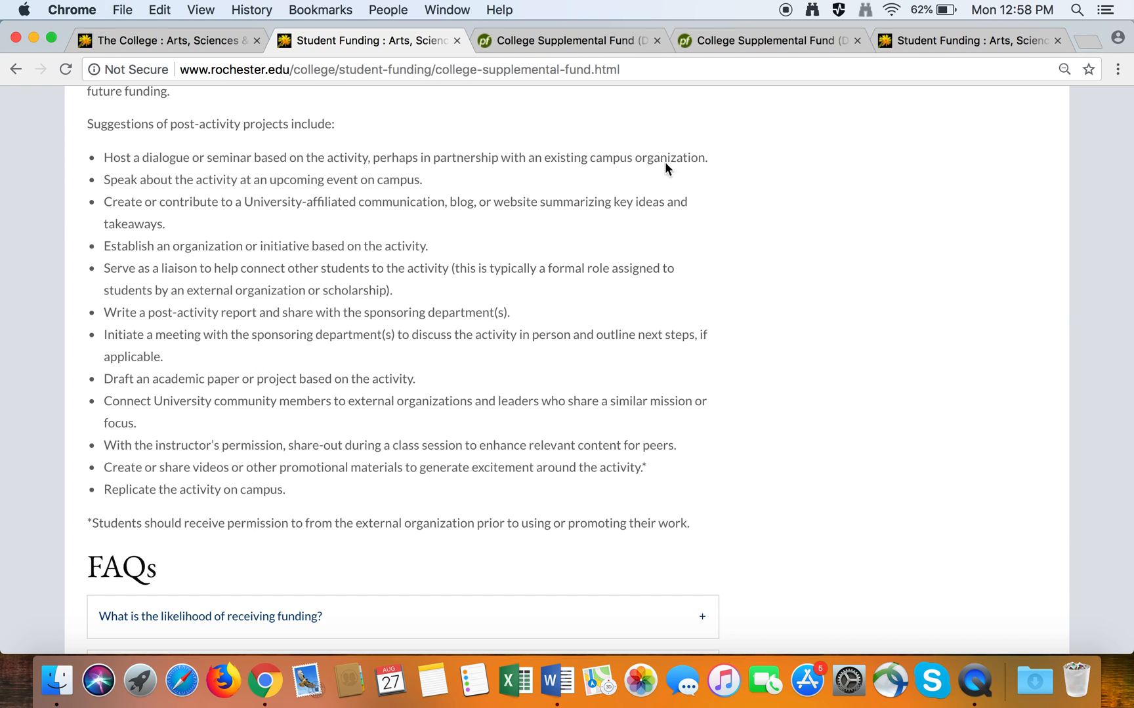
# Step: Return to the follow-up questions and review the Itemized Budget's reimbursement note and Transportation expense fields
pyautogui.click(729, 41)
pyautogui.scroll(-2, 372, 236)
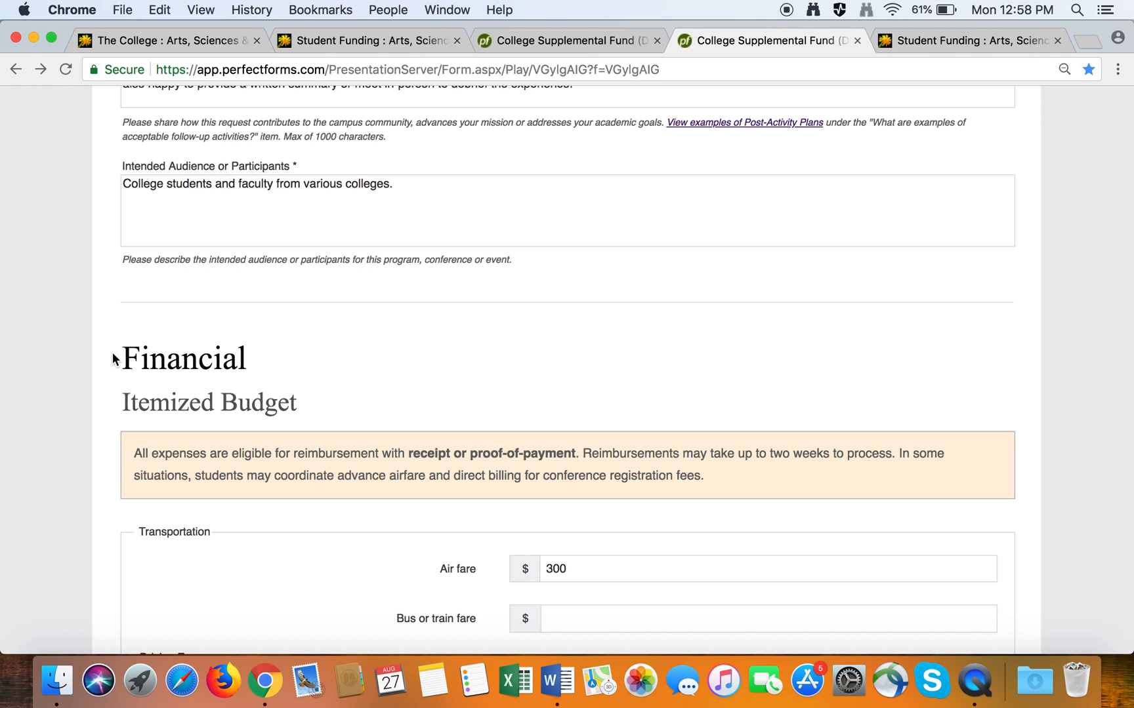
pyautogui.scroll(-5, 112, 358)
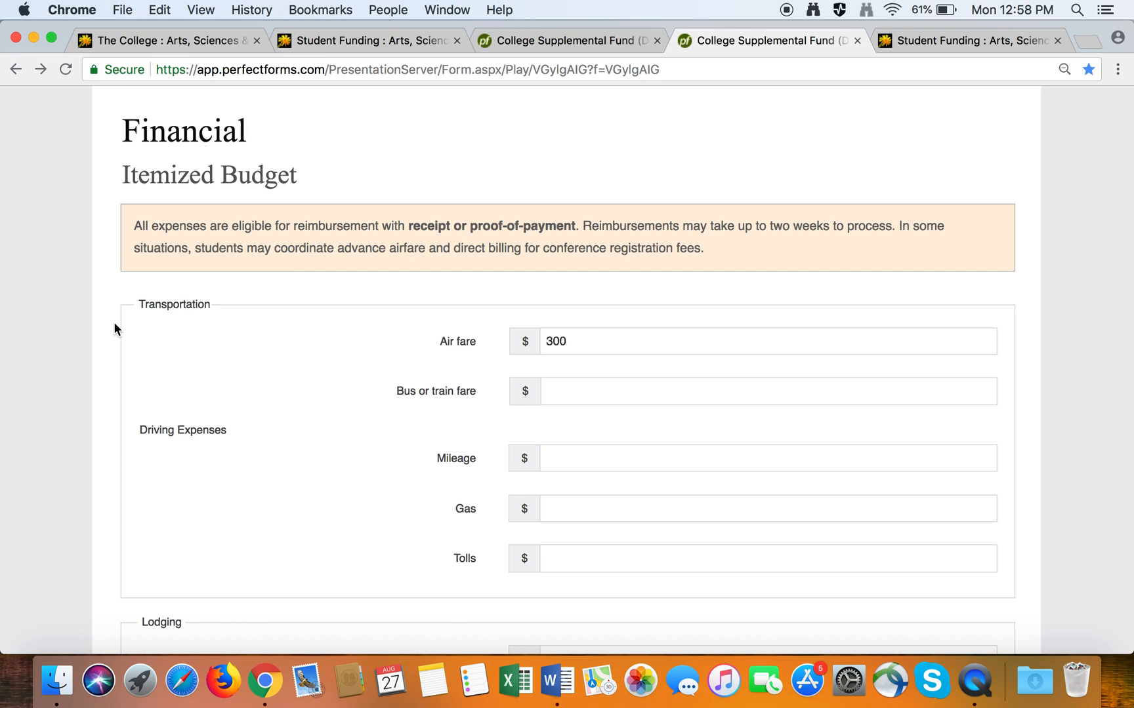
pyautogui.scroll(-3, 113, 316)
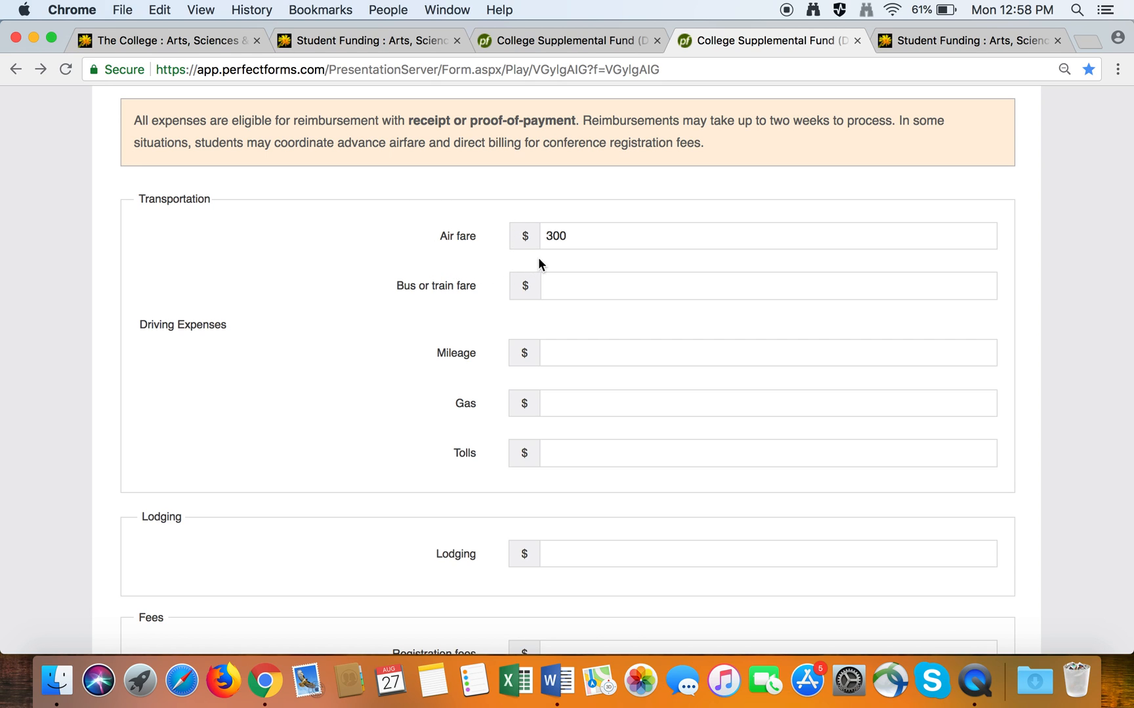
pyautogui.scroll(-1, 587, 238)
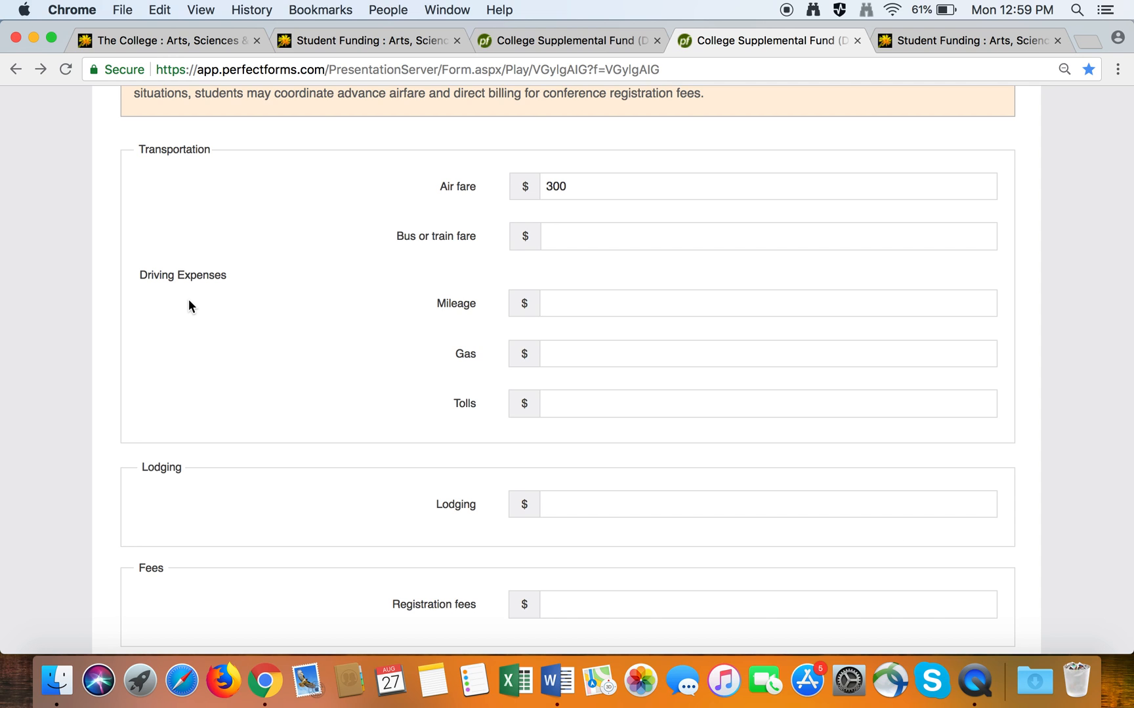
# Step: Examine the remaining Itemized Budget categories, from Lodging and Fees through Vendor services, Prizes or awards, and Other
pyautogui.scroll(-5, 189, 302)
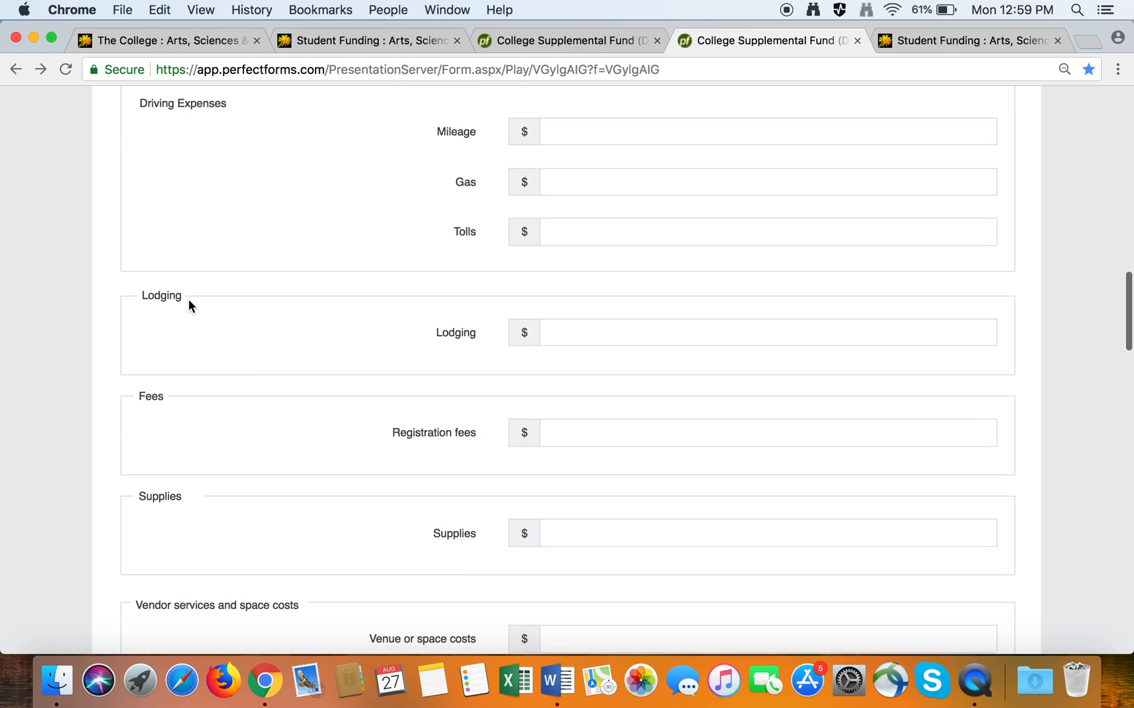
pyautogui.scroll(-3, 189, 306)
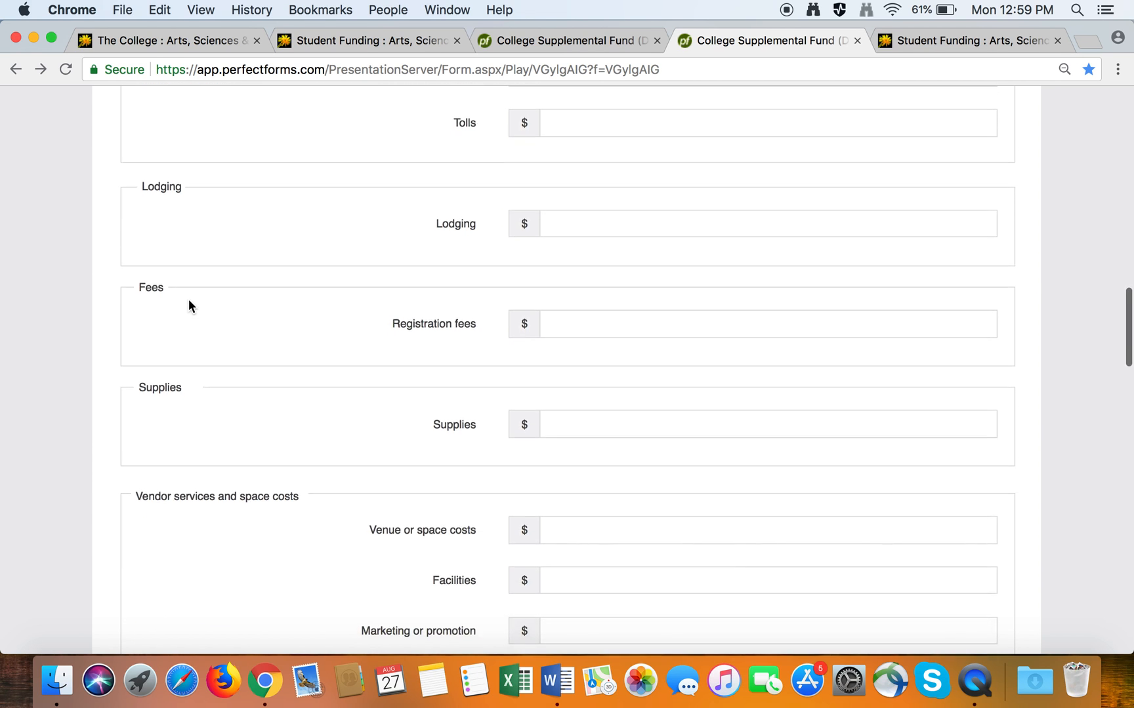
pyautogui.scroll(-1, 189, 302)
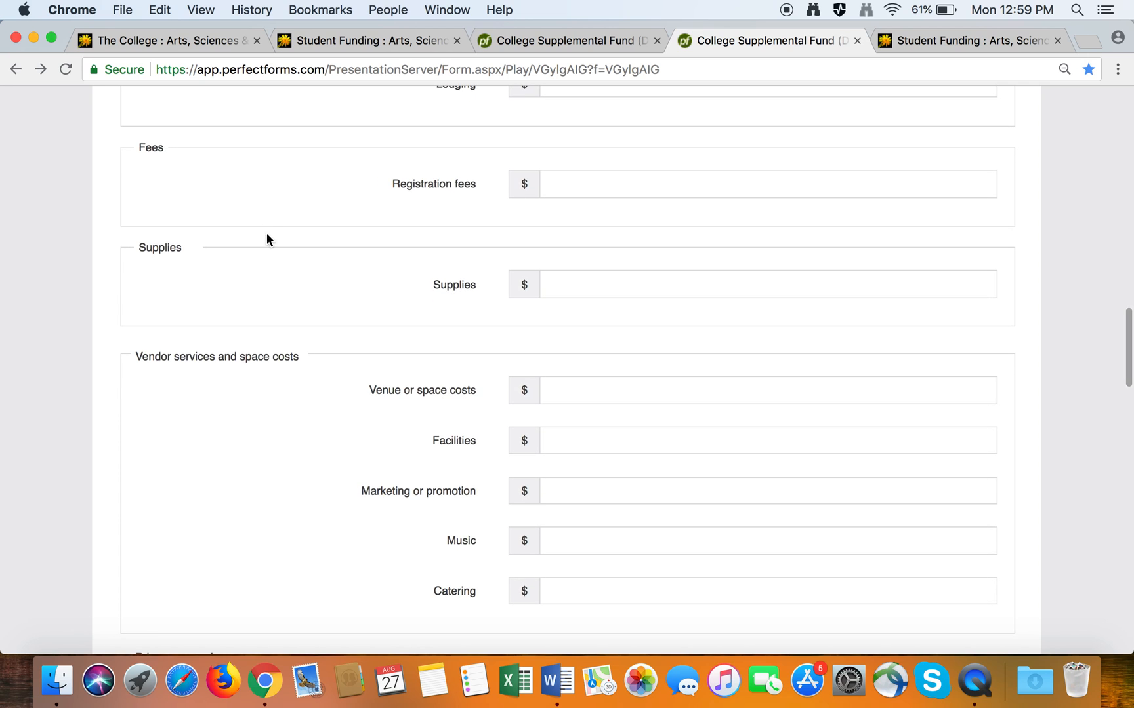
pyautogui.scroll(-3, 253, 313)
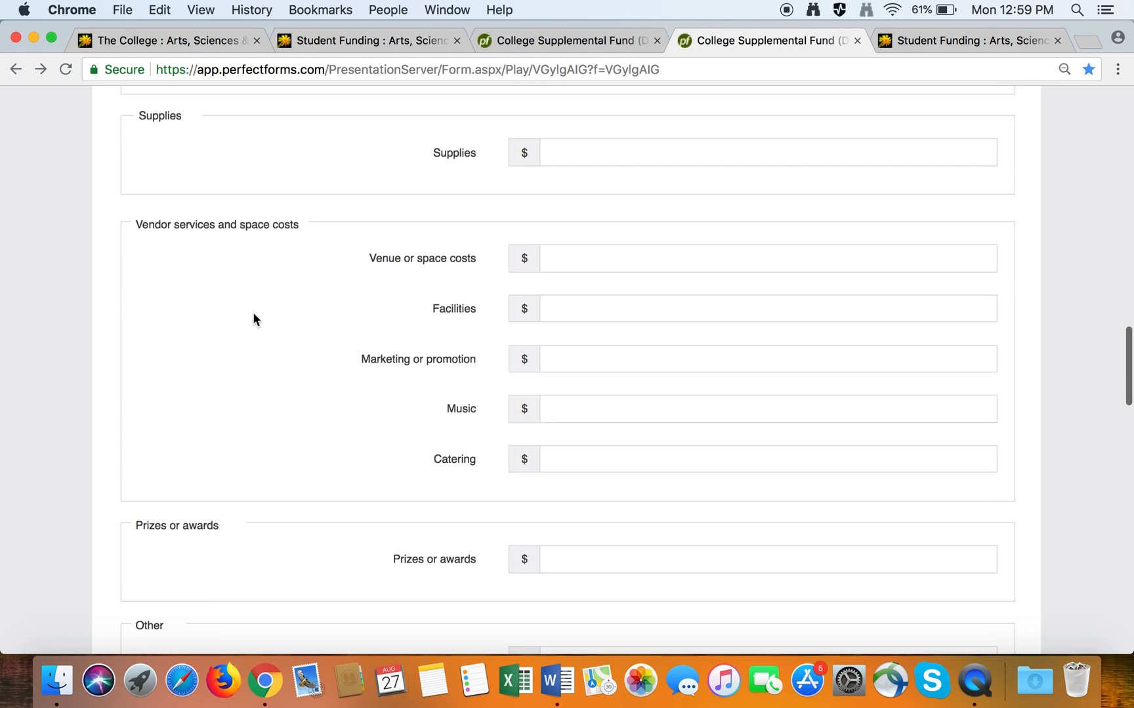
pyautogui.scroll(-1, 253, 314)
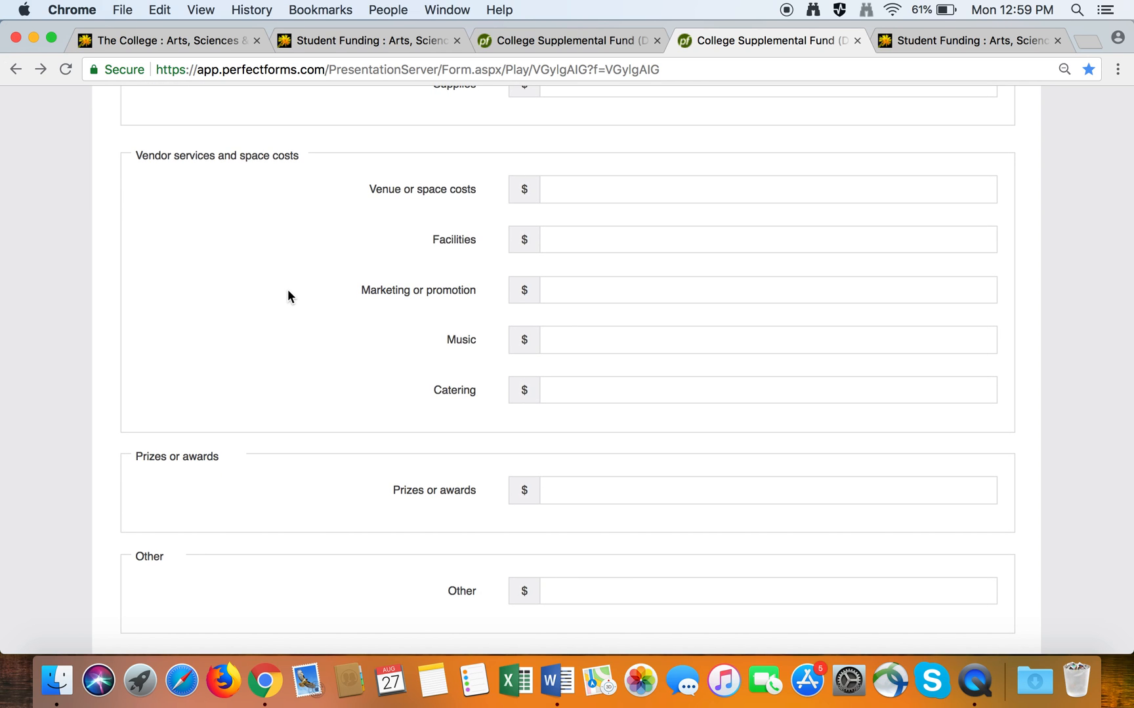
# Step: Review the Other Financial Resources, Total Amount Requested and Supporting Materials sections down to the submit option
pyautogui.scroll(-6, 288, 296)
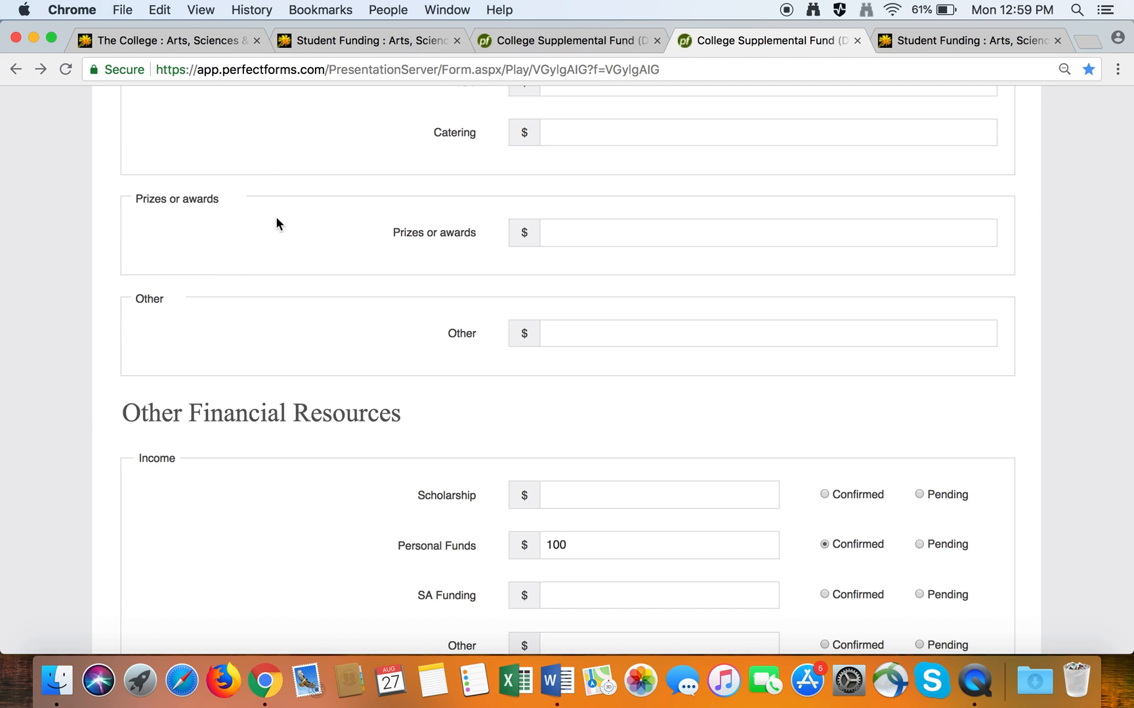
pyautogui.scroll(-7, 308, 239)
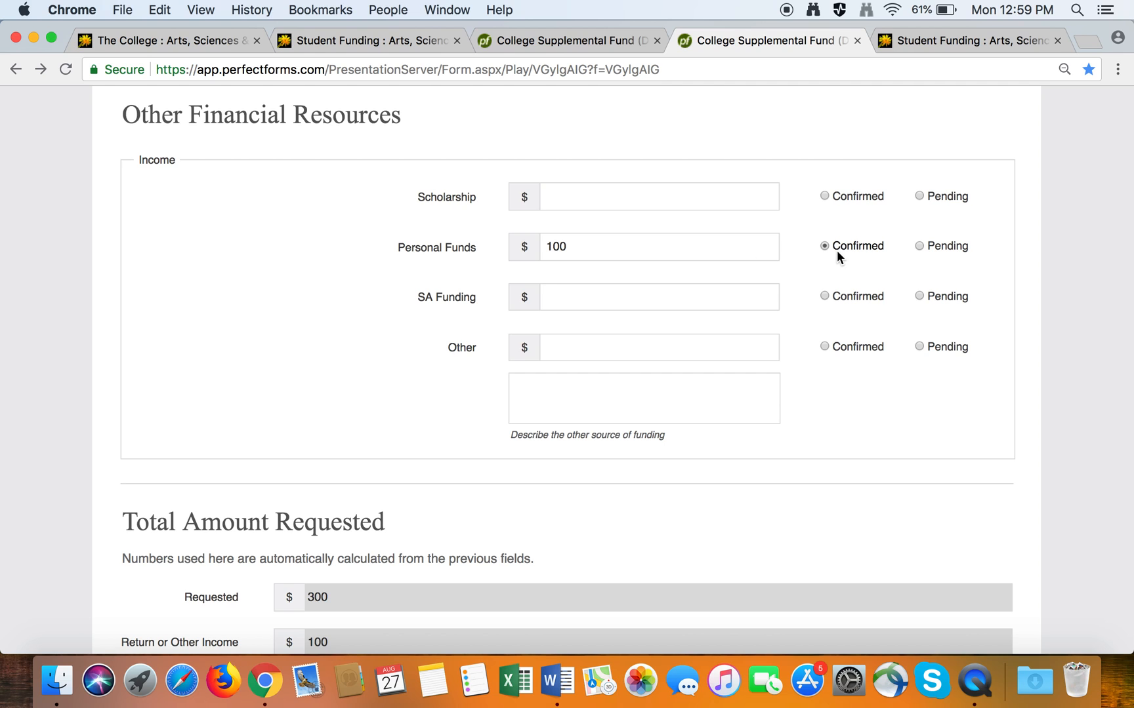
pyautogui.scroll(-3, 359, 342)
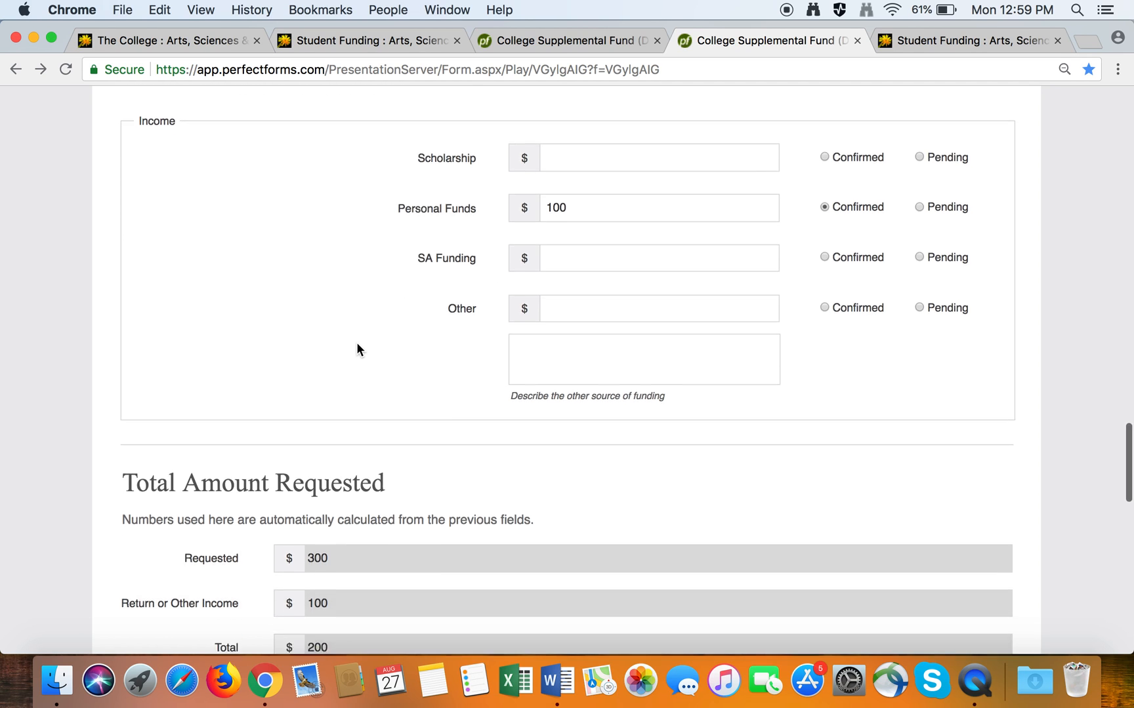
pyautogui.scroll(-4, 358, 349)
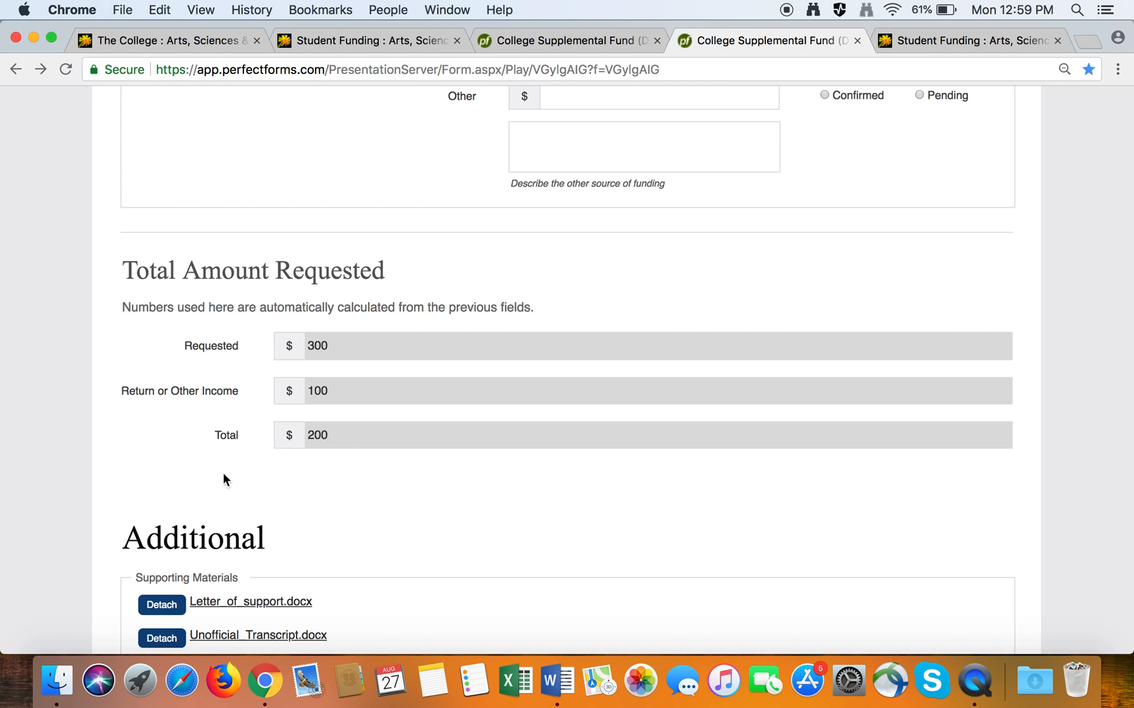
pyautogui.scroll(-8, 119, 534)
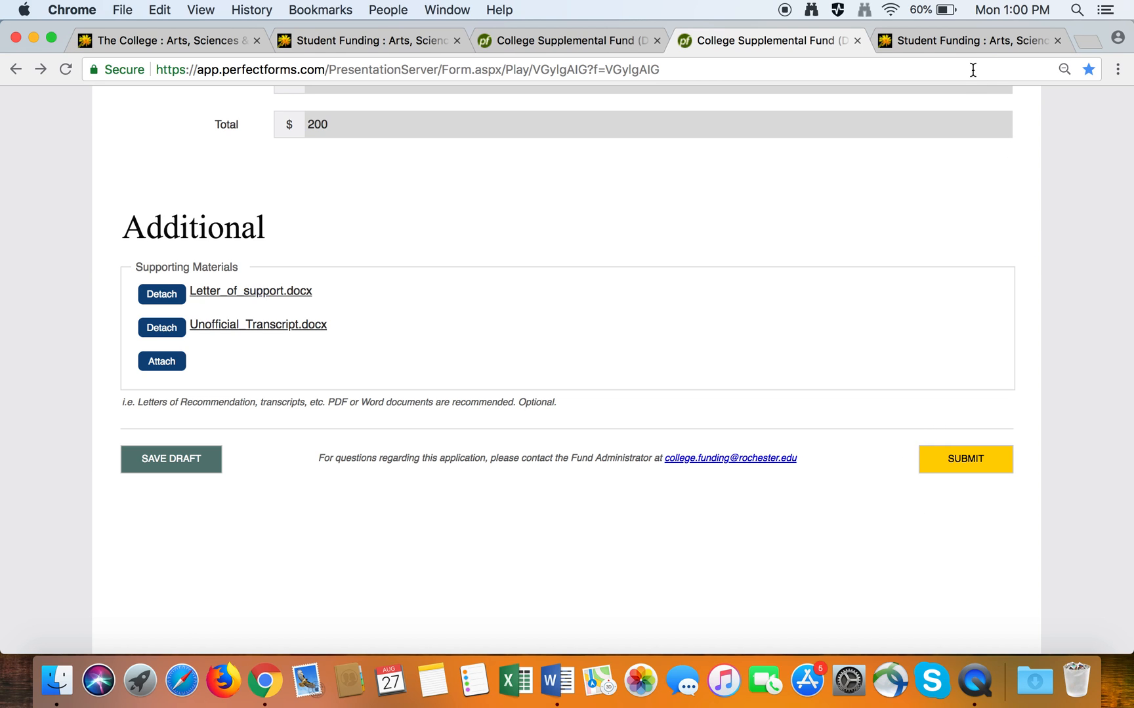
# Step: View the application submission confirmation page and read its contacts for technical and funding questions
pyautogui.click(951, 41)
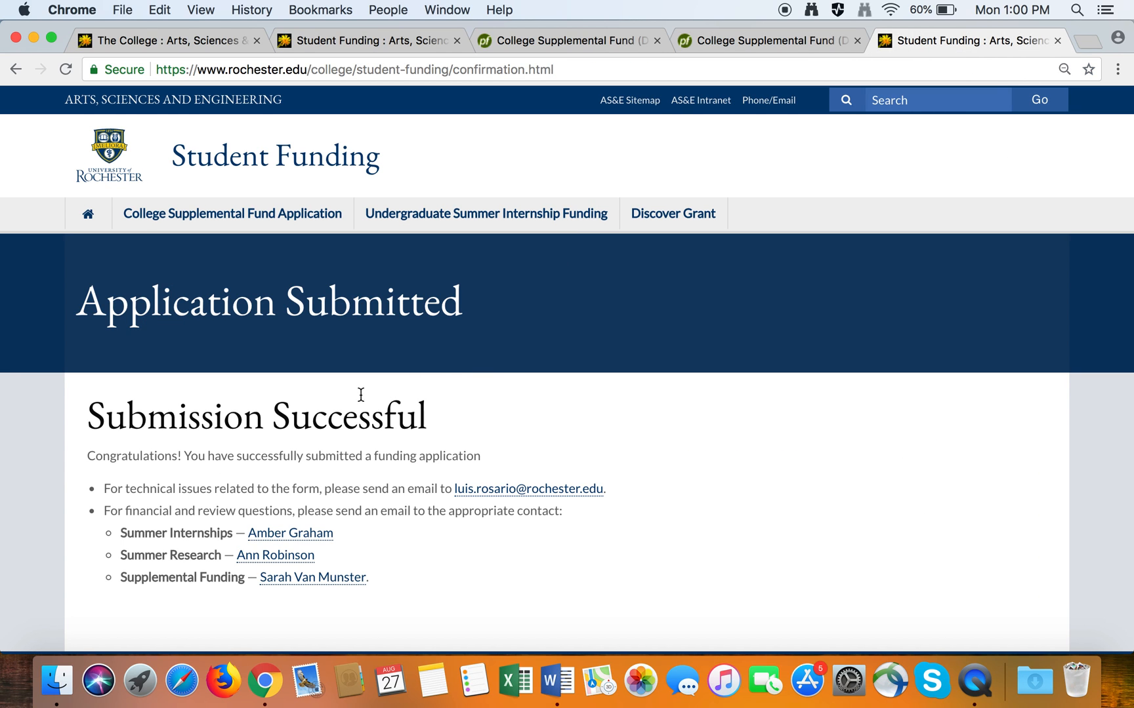
pyautogui.scroll(-3, 587, 423)
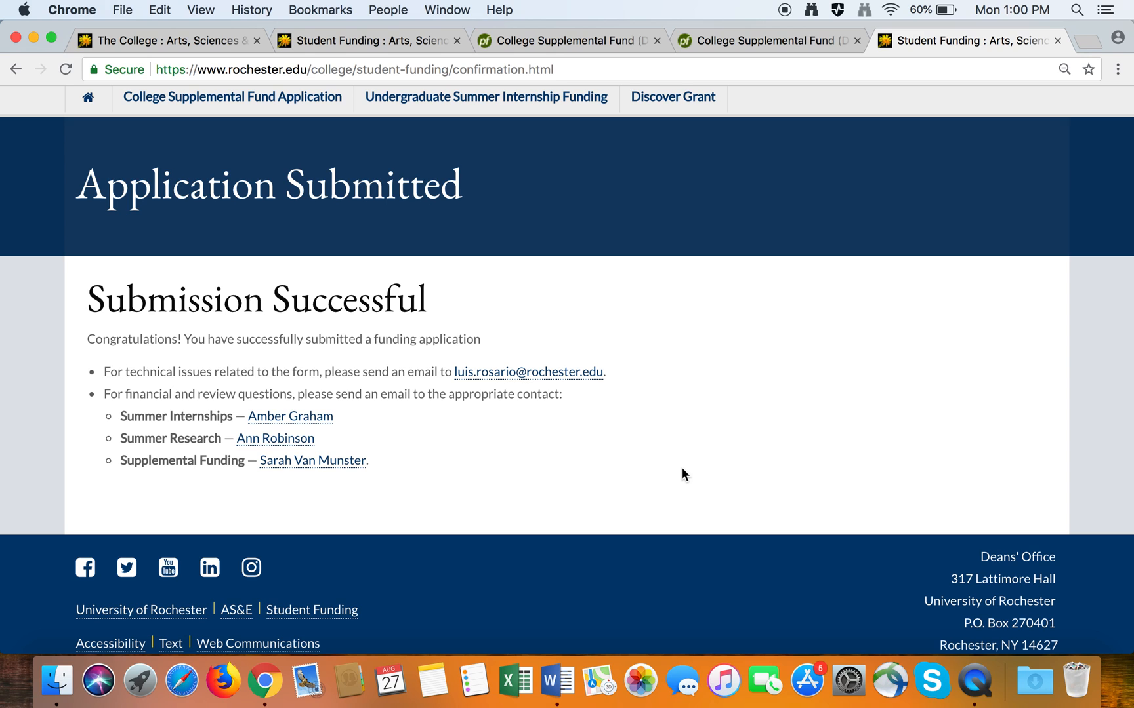
pyautogui.scroll(1, 680, 461)
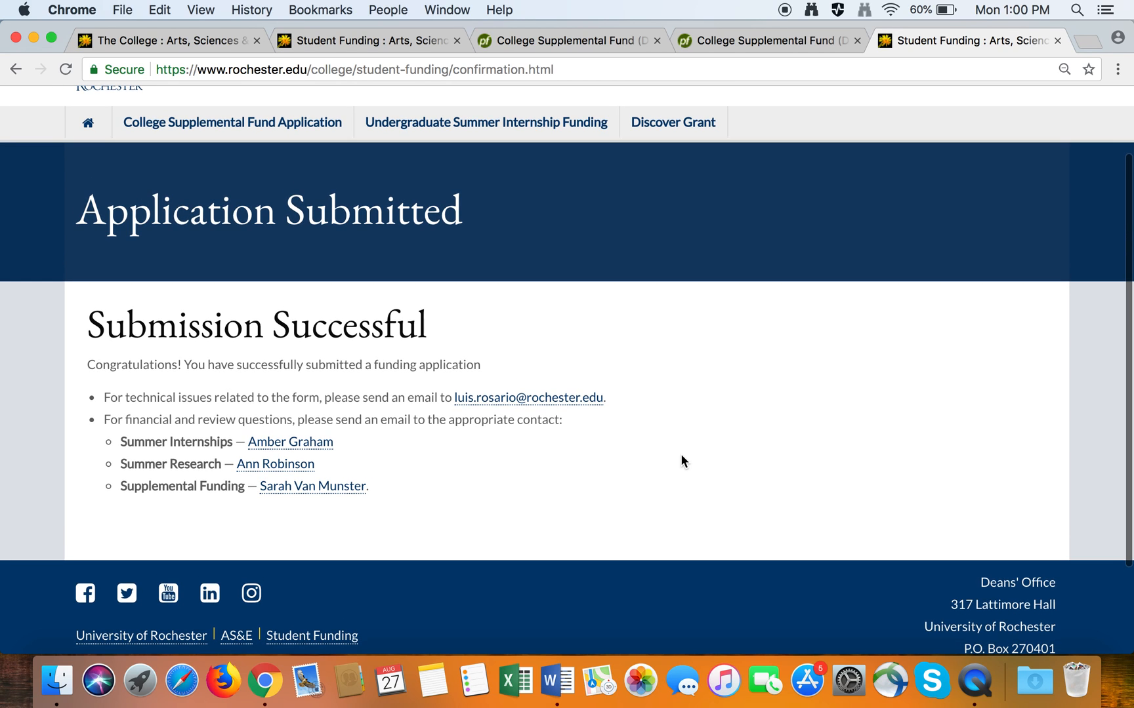
pyautogui.scroll(3, 681, 455)
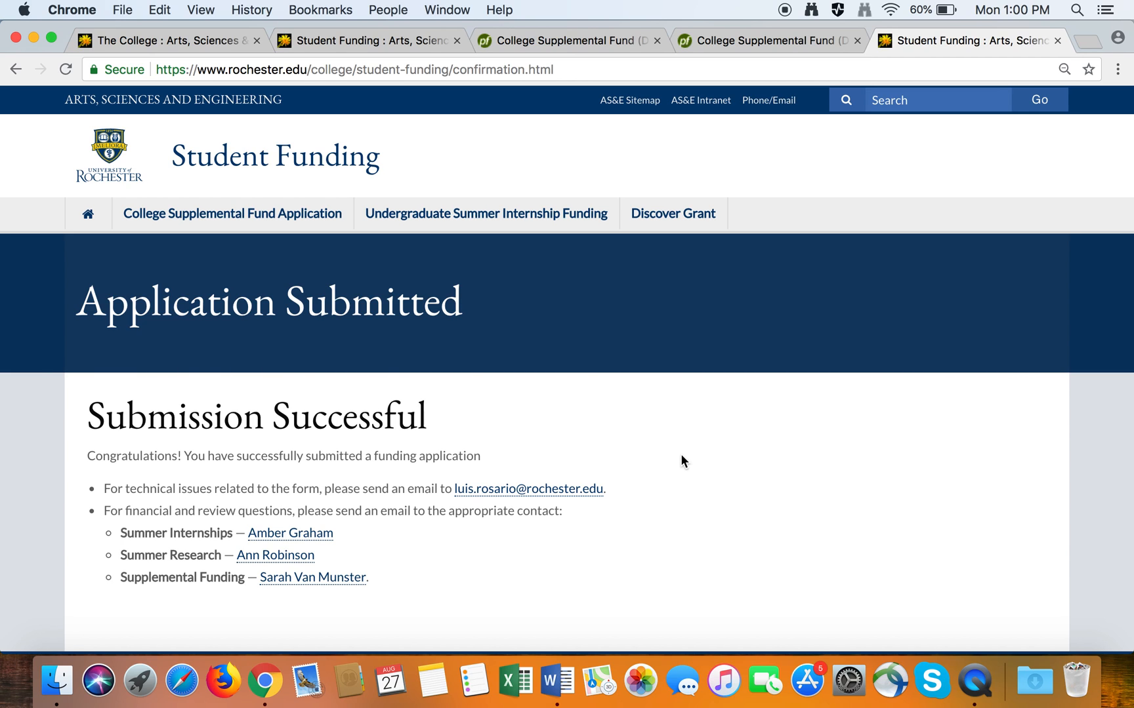
# Step: Return to the College Supplemental Fund page and review the Submit an Application instructions, FAQs and Helpful Contacts
pyautogui.click(410, 50)
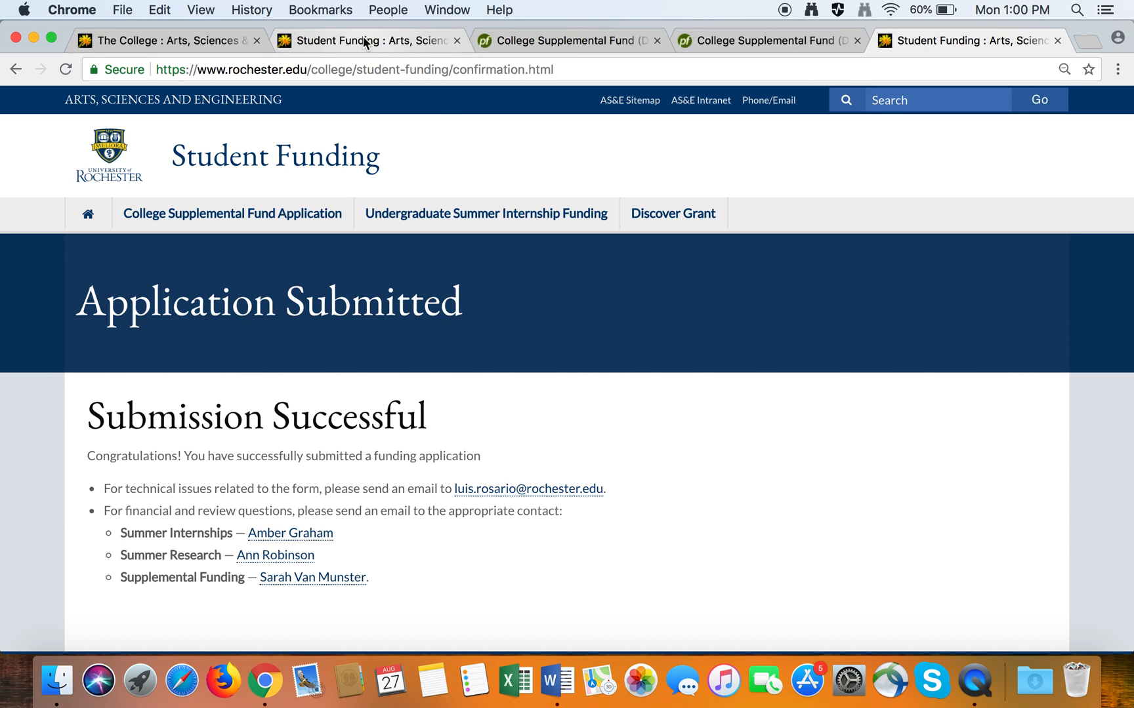
pyautogui.scroll(10, 551, 380)
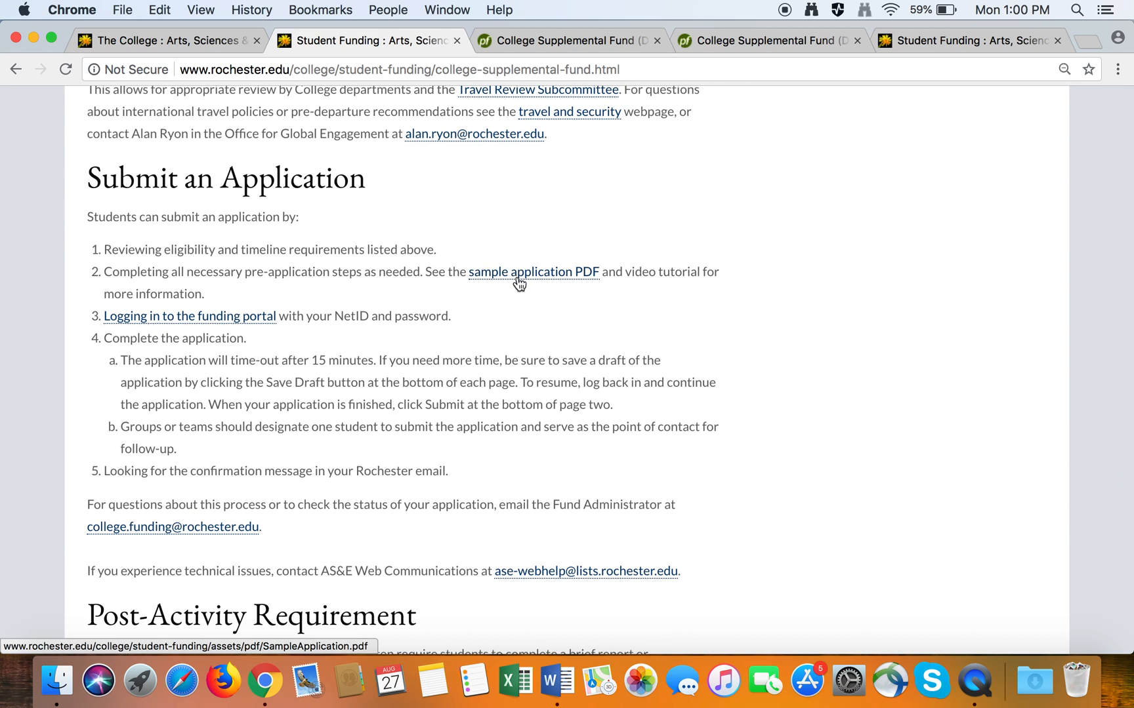
pyautogui.scroll(-15, 901, 357)
pyautogui.scroll(-2, 901, 354)
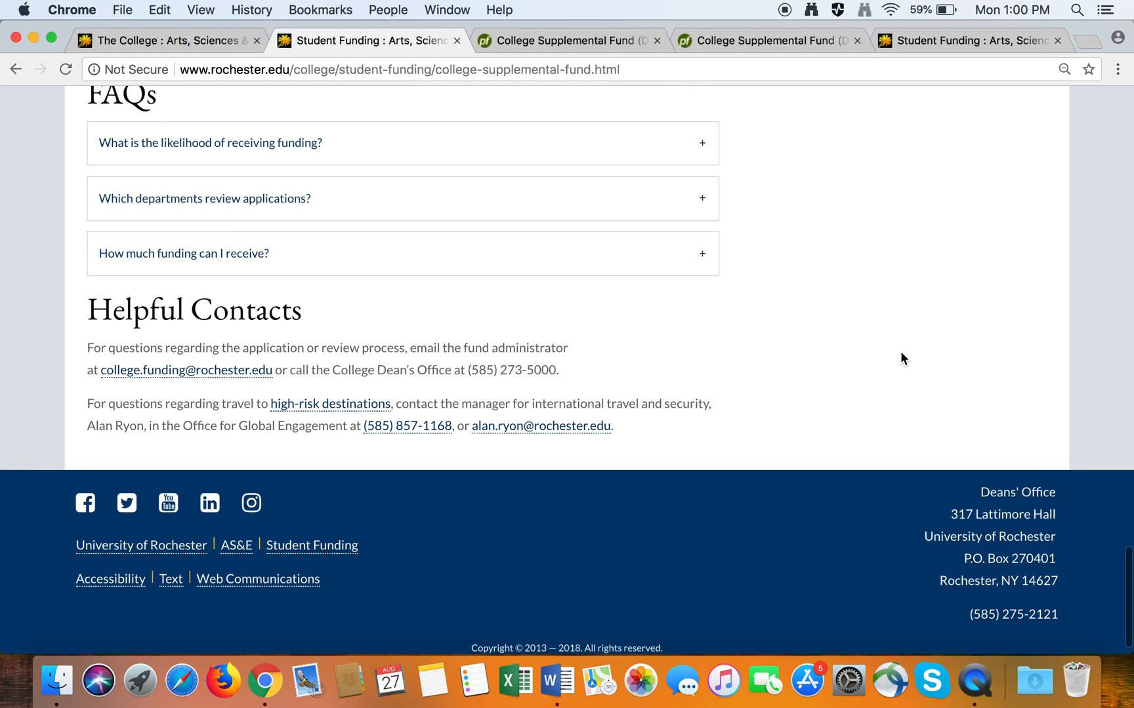
pyautogui.scroll(-2, 770, 324)
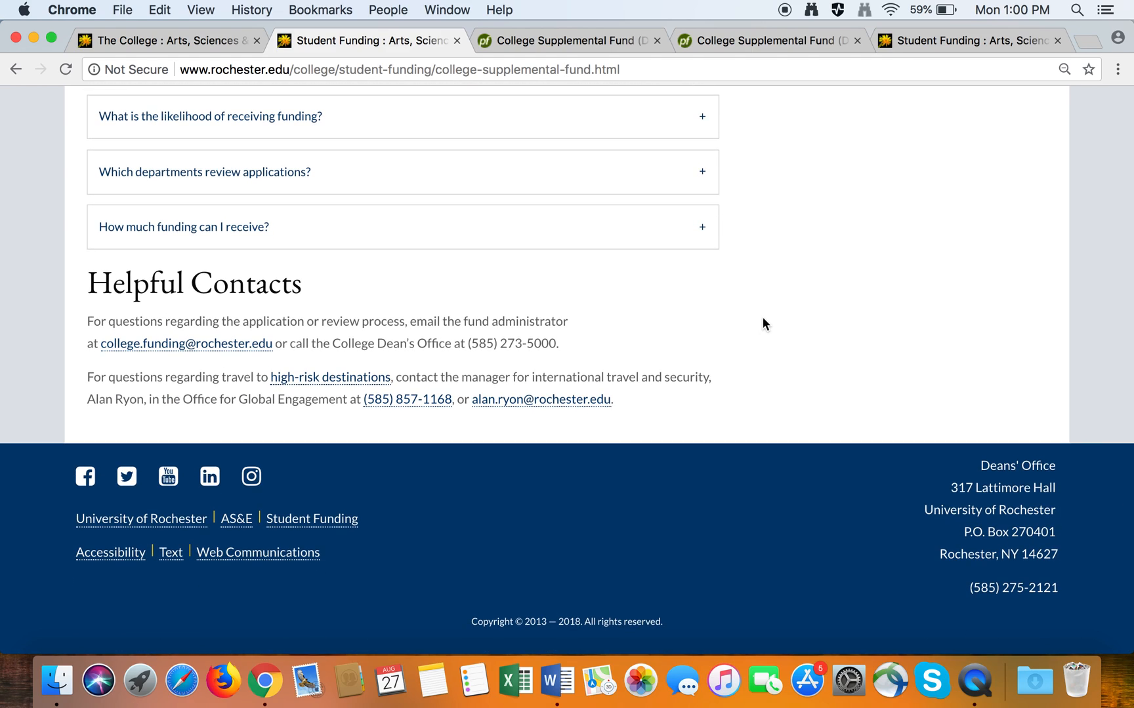